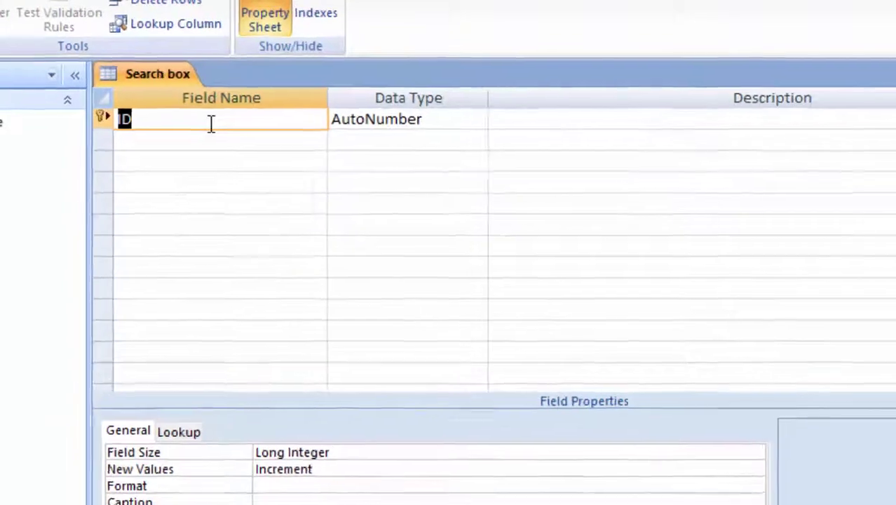
# - Rename the ID key field to Product id
pyautogui.click(190, 113)
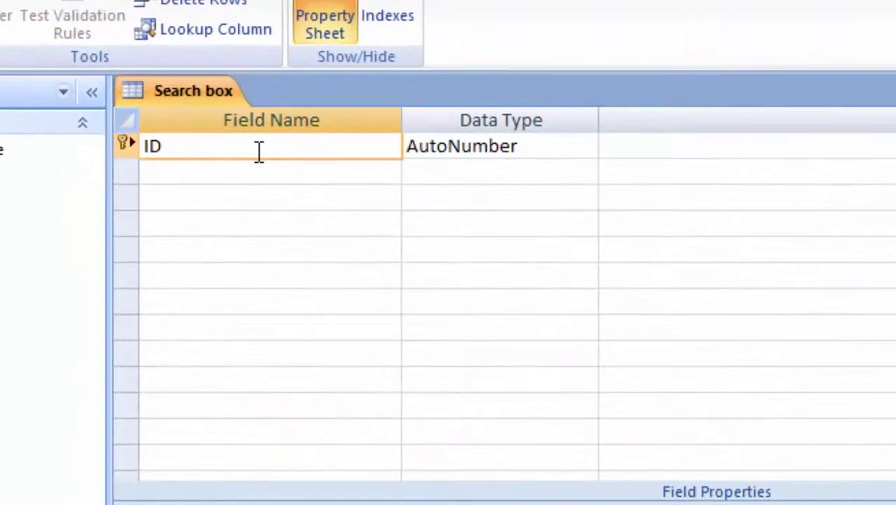
pyautogui.press('BackSpace')
pyautogui.press('BackSpace')
pyautogui.write('Pr')
pyautogui.write('od')
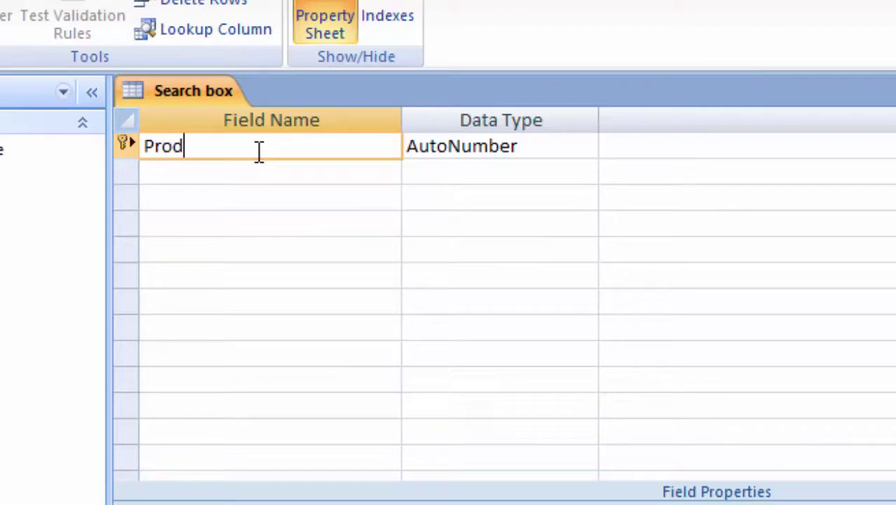
pyautogui.write('uct ')
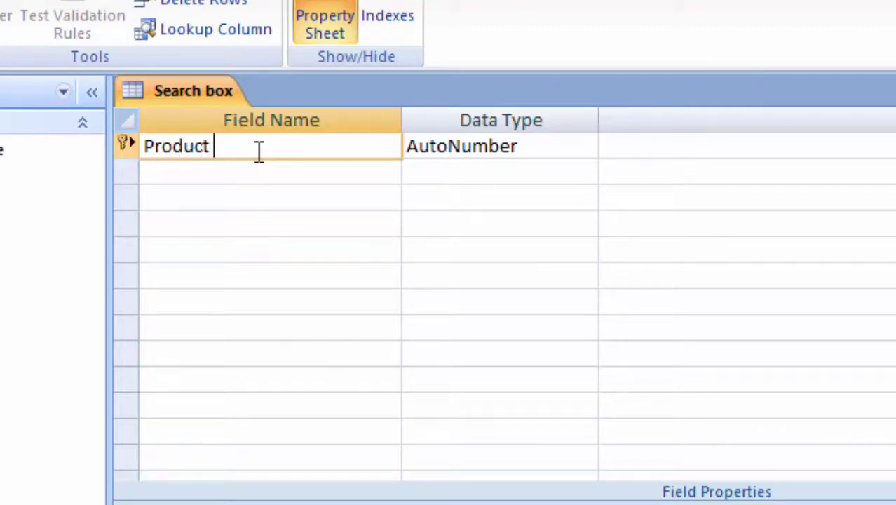
pyautogui.write('id')
# - Add a Product name field with the Text data type below Product id
pyautogui.click(228, 181)
pyautogui.write('Pr')
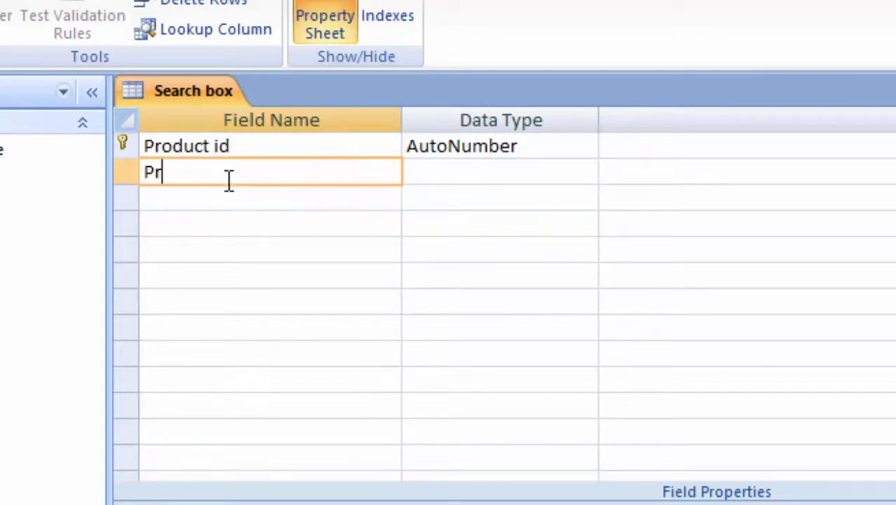
pyautogui.write('odu')
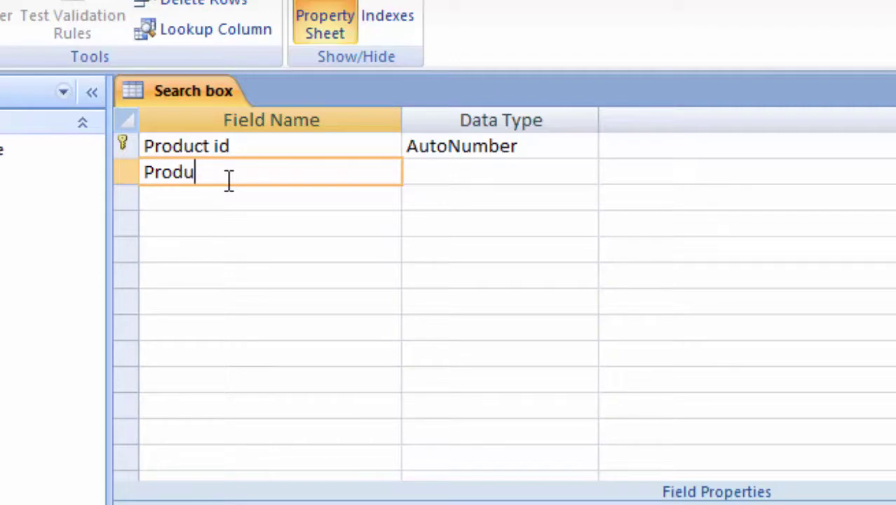
pyautogui.write('ct n')
pyautogui.write('ame')
pyautogui.press('Tab')
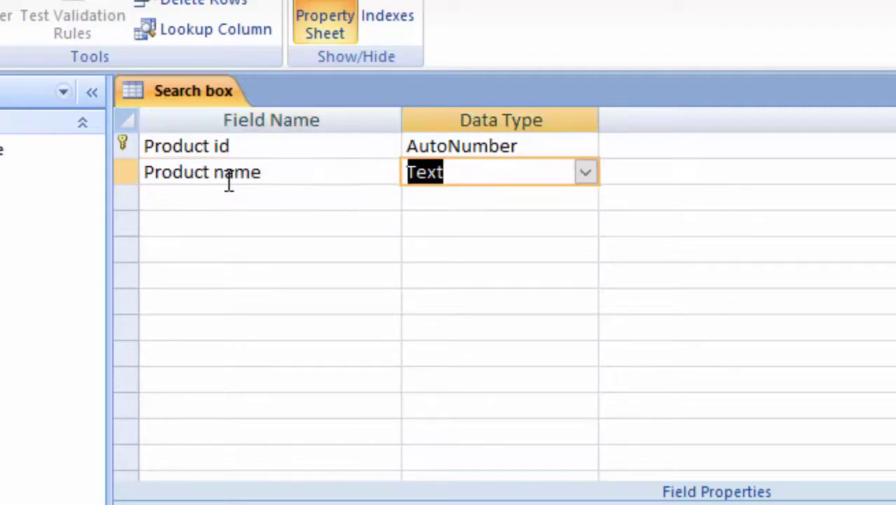
pyautogui.click(229, 177)
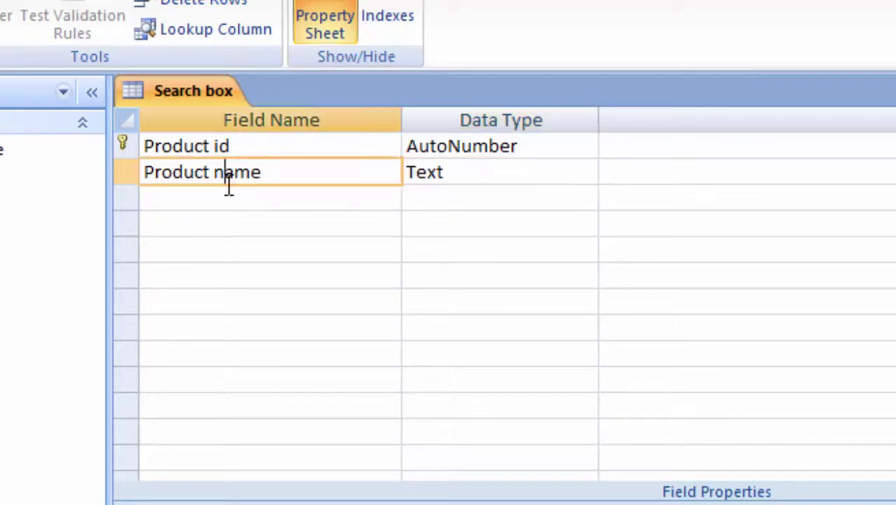
pyautogui.click(228, 198)
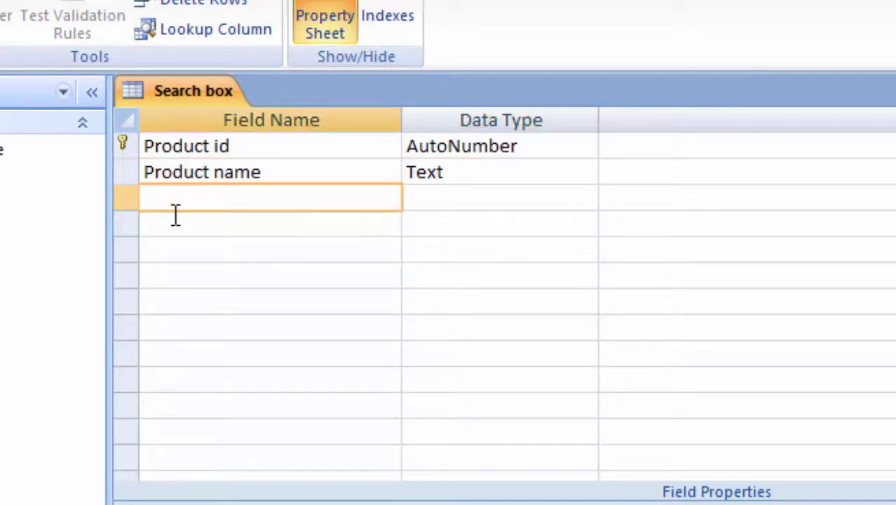
# - Add Stock Available and Stock sold as the third and fourth fields, below Product name
pyautogui.write('St')
pyautogui.write('ock ')
pyautogui.write('A')
pyautogui.write('vail')
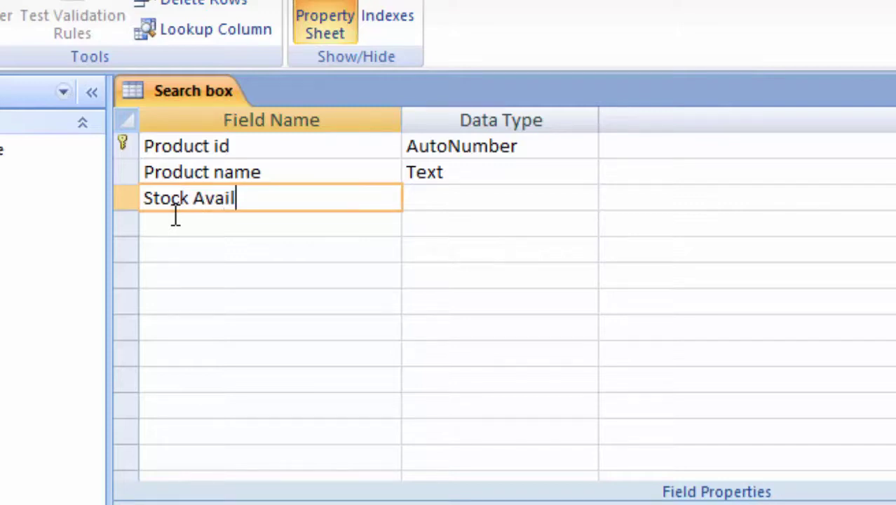
pyautogui.write('abl')
pyautogui.write('e')
pyautogui.click(169, 225)
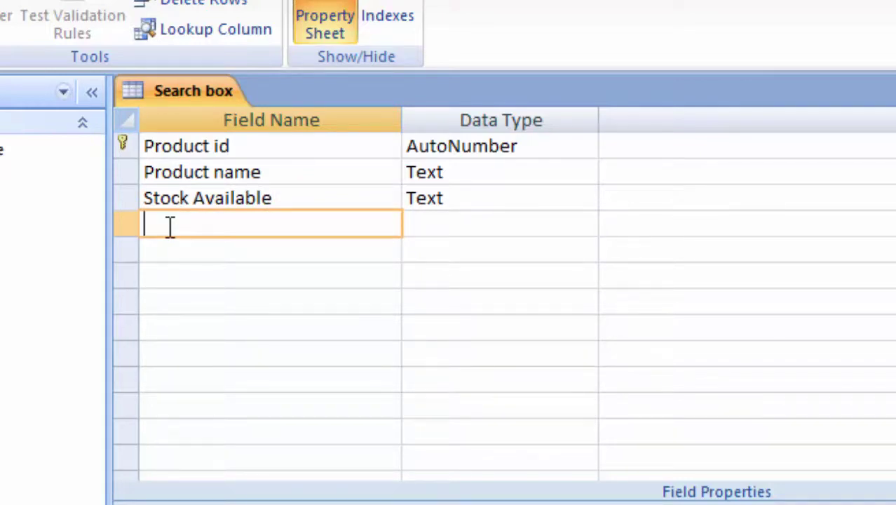
pyautogui.write('S')
pyautogui.write('to')
pyautogui.write('ck s')
pyautogui.write('old')
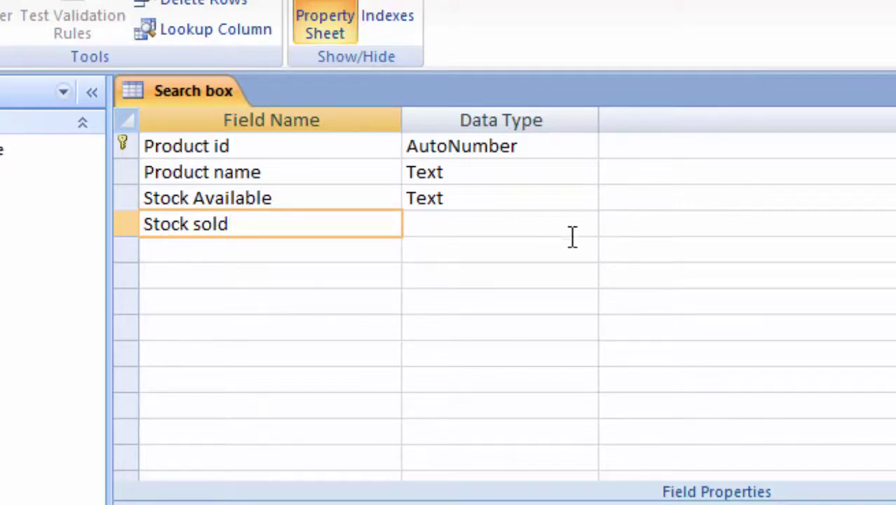
pyautogui.click(531, 225)
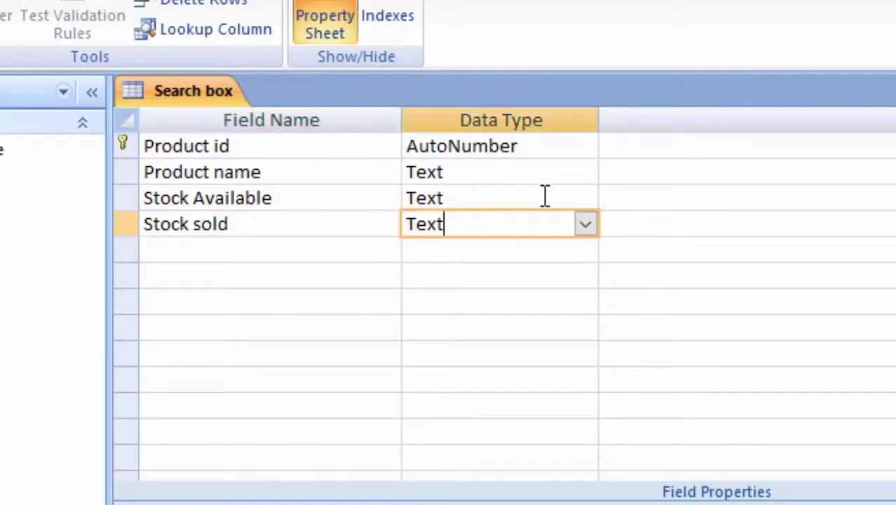
pyautogui.click(544, 196)
# - Change the data type of Stock Available and Stock sold to Number
pyautogui.click(586, 199)
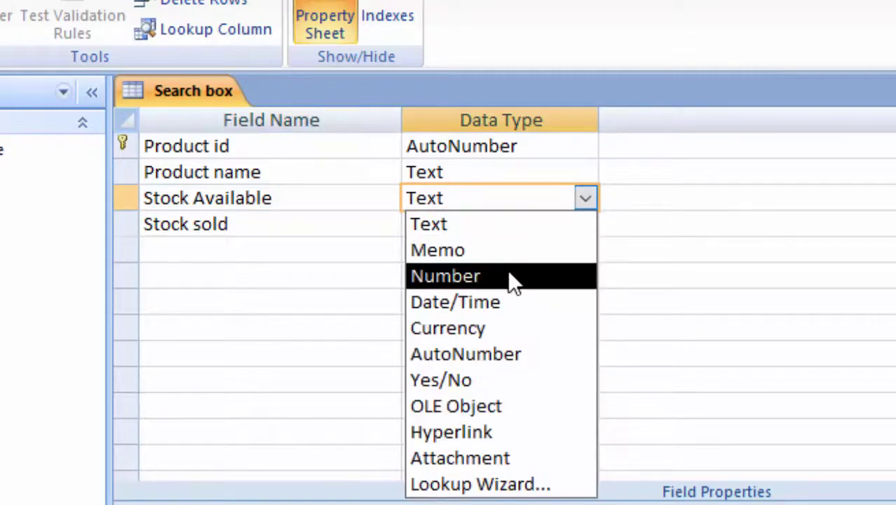
pyautogui.click(507, 270)
pyautogui.click(522, 224)
pyautogui.click(585, 226)
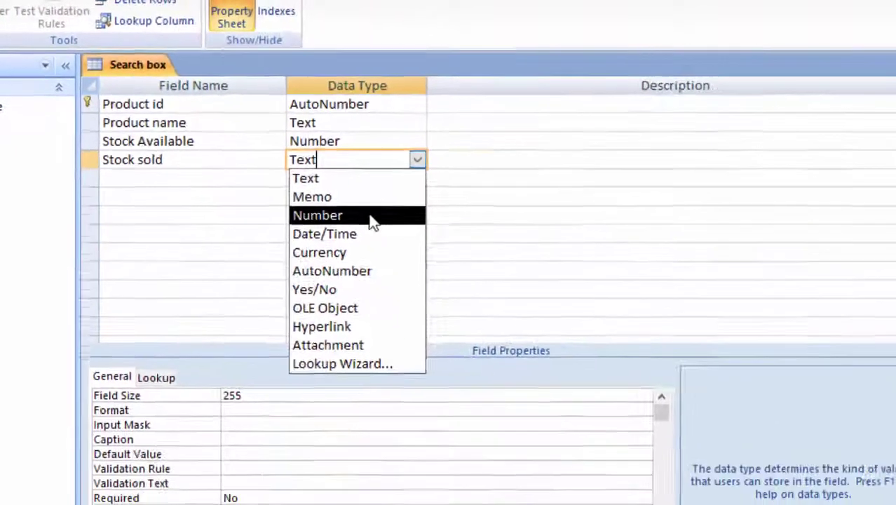
pyautogui.click(454, 270)
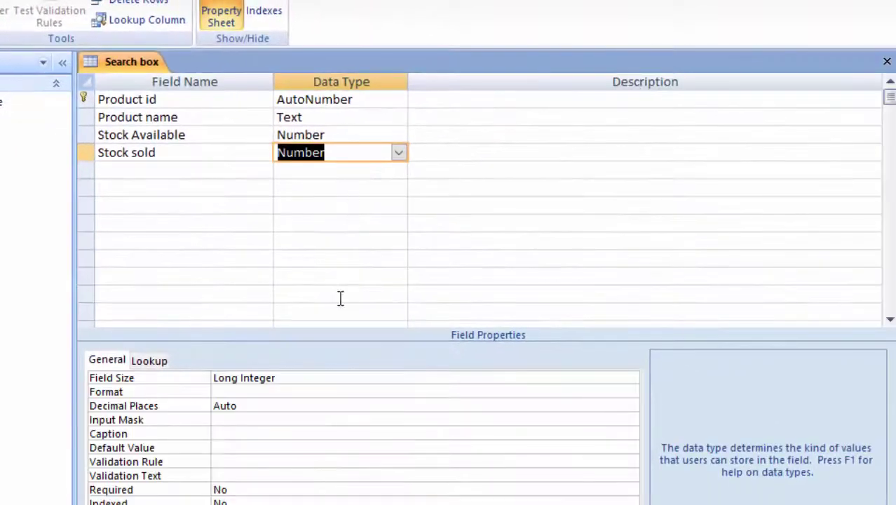
# - Set the field size of both Stock sold and Stock Available to Double
pyautogui.click(344, 377)
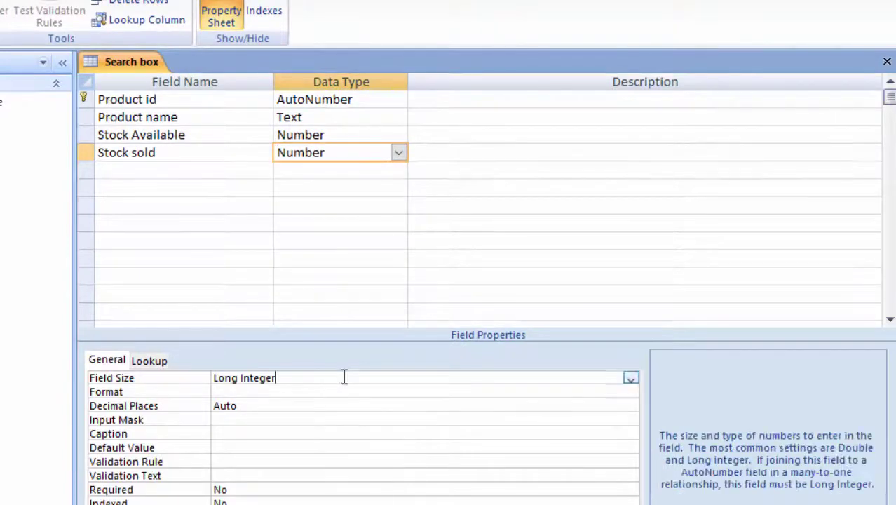
pyautogui.click(631, 379)
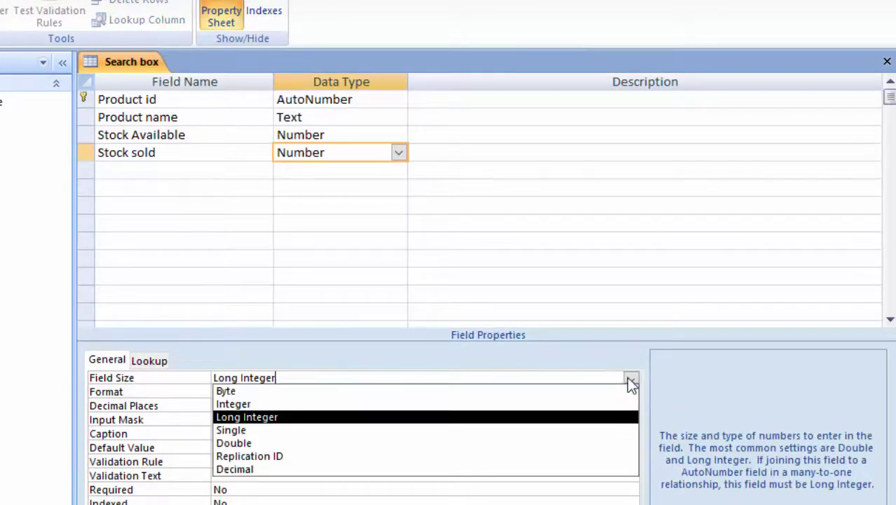
pyautogui.click(554, 443)
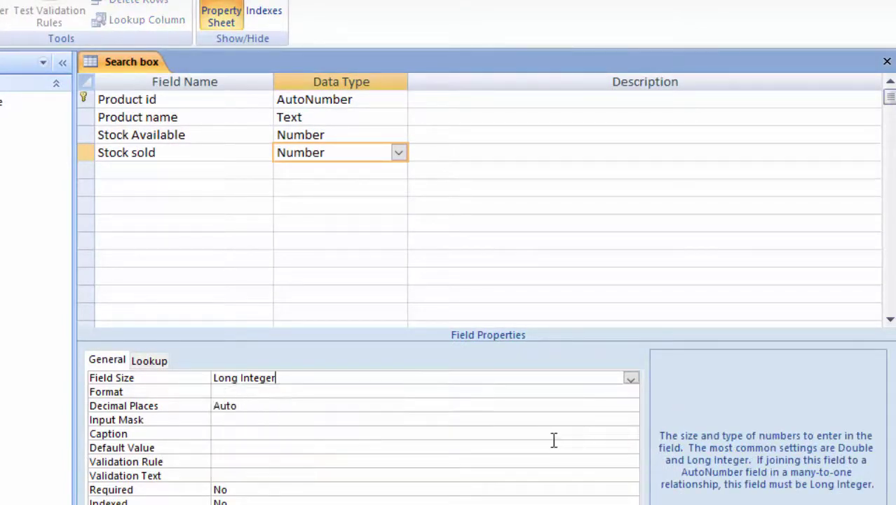
pyautogui.click(356, 134)
pyautogui.click(395, 136)
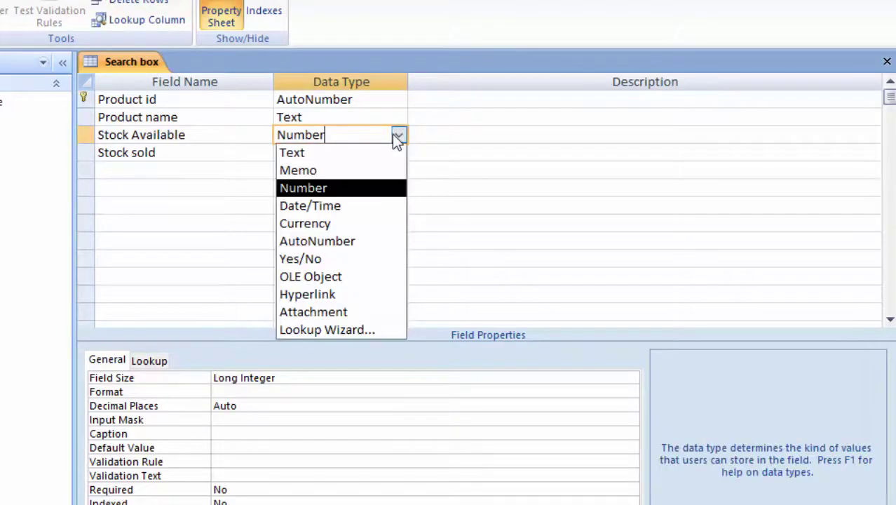
pyautogui.click(365, 190)
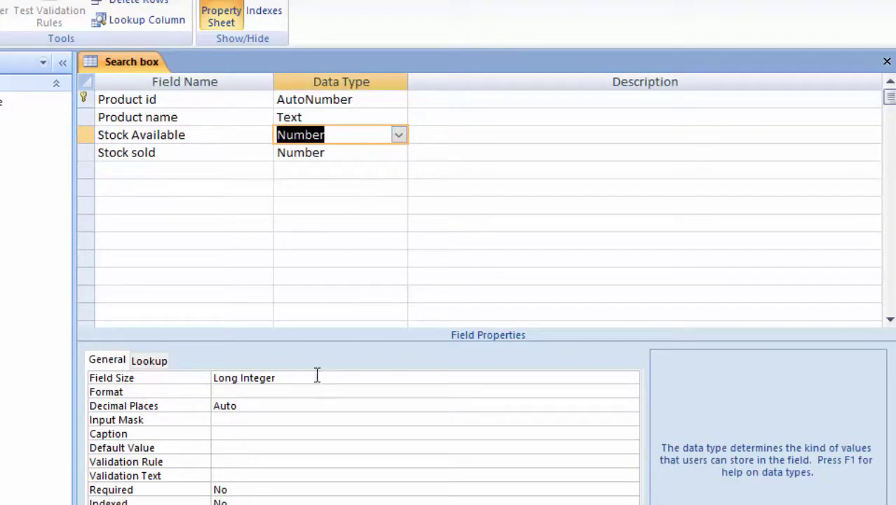
pyautogui.click(316, 376)
pyautogui.click(631, 379)
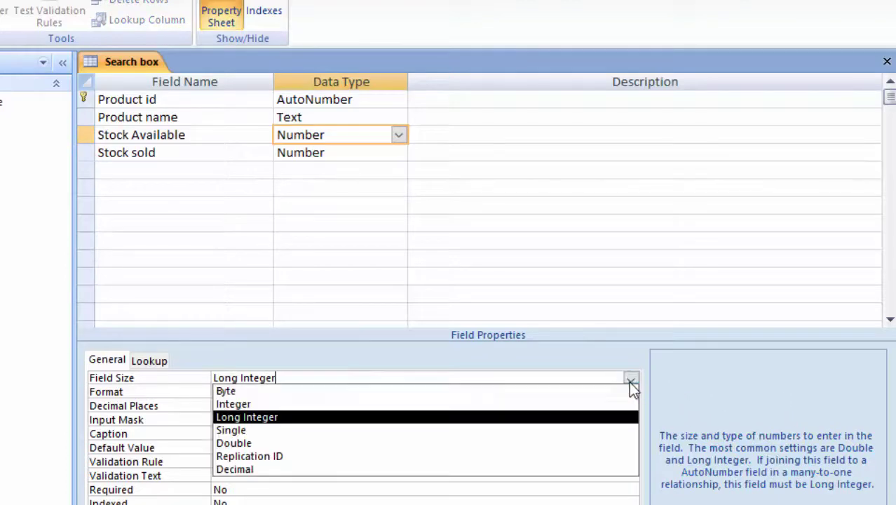
pyautogui.click(552, 444)
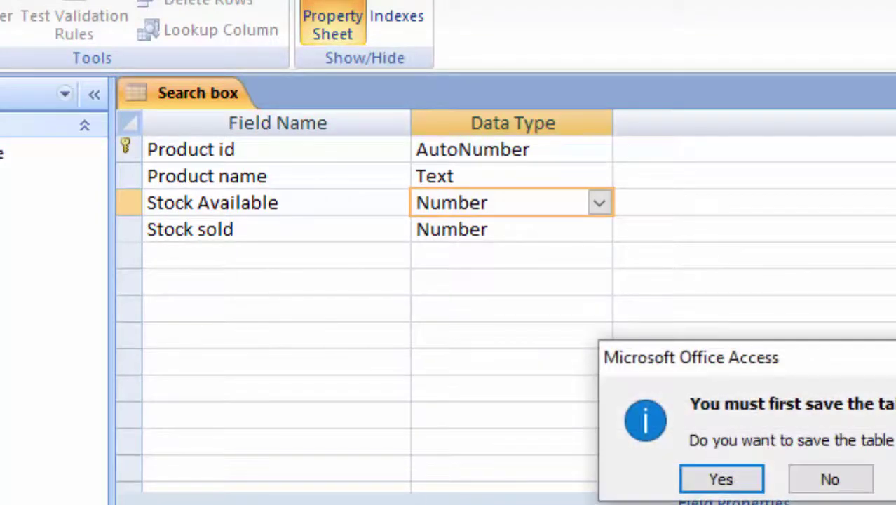
# - Save the table, view its datasheet, then return to Design view
pyautogui.click(709, 477)
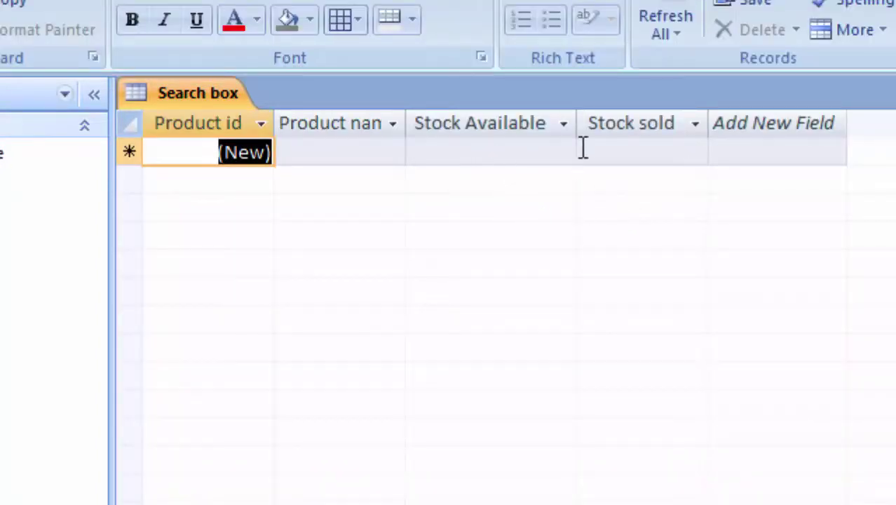
pyautogui.click(33, 105)
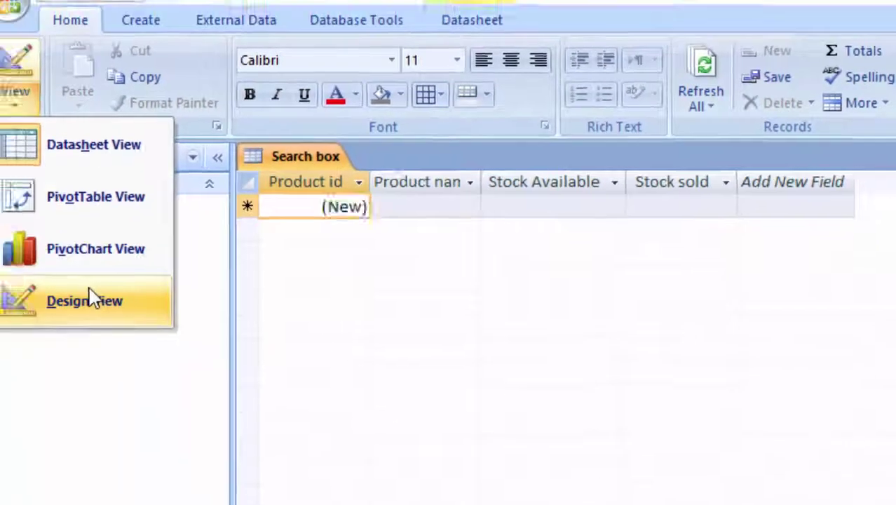
pyautogui.click(90, 300)
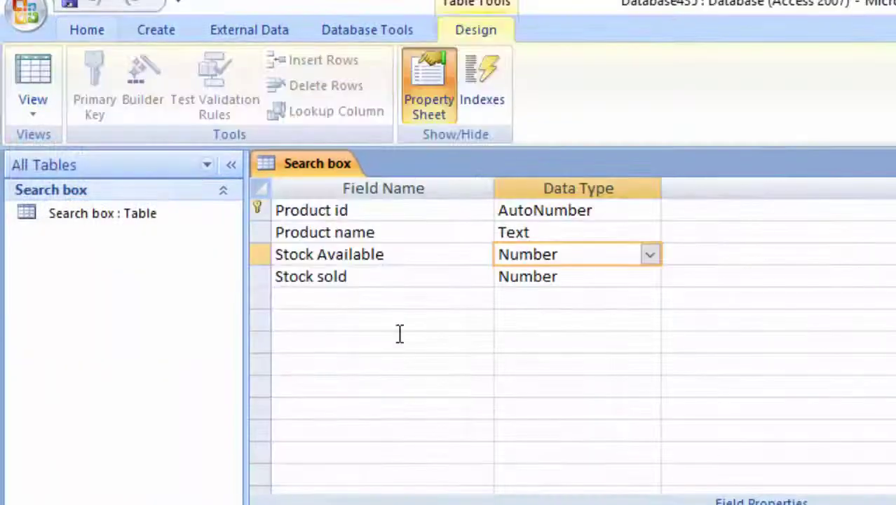
# - Add a 'Stock available after sold' field typed Number with field size Double
pyautogui.click(370, 299)
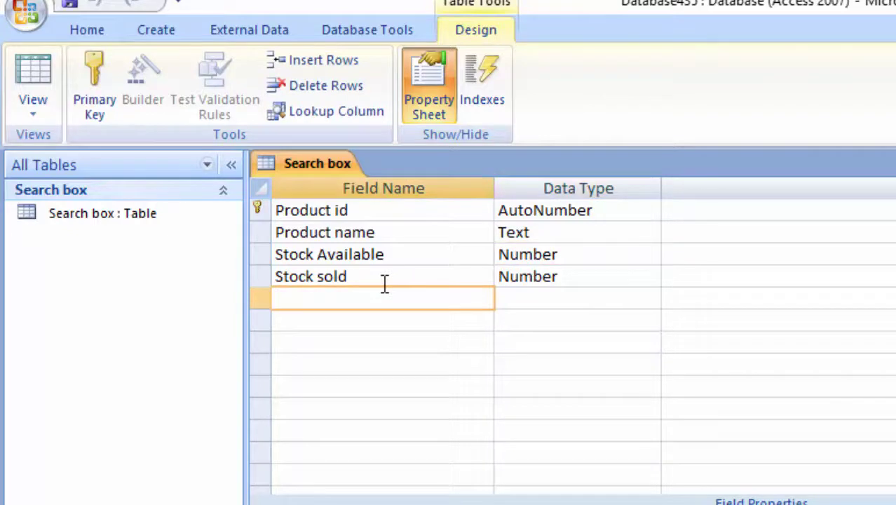
pyautogui.write('St')
pyautogui.write('ock ')
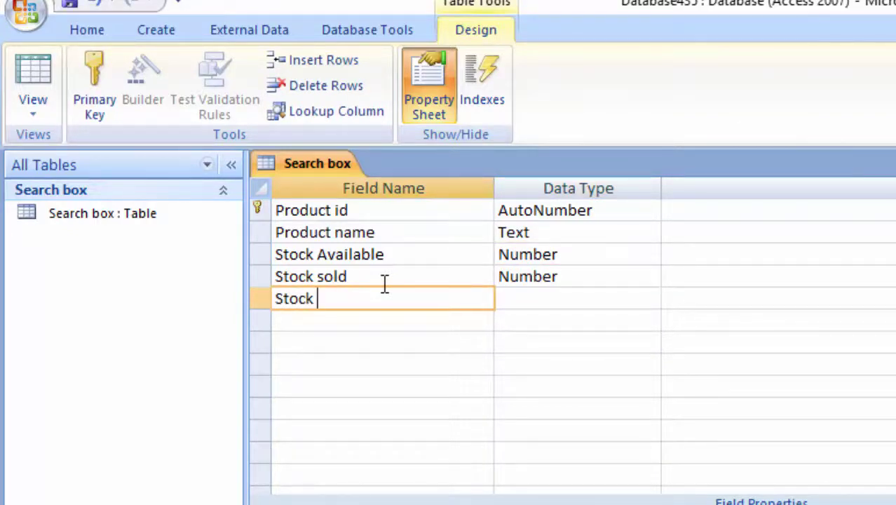
pyautogui.write('avai')
pyautogui.write('la')
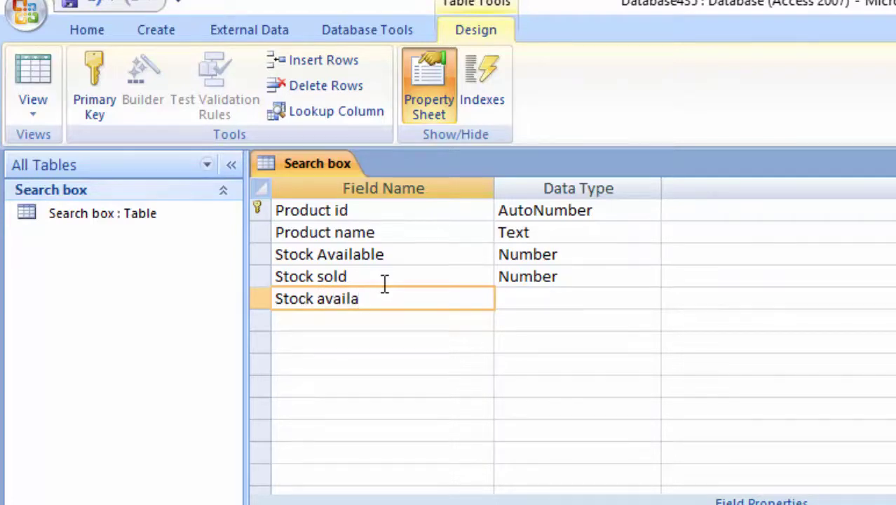
pyautogui.write('ble a')
pyautogui.write('fter ')
pyautogui.write('sold')
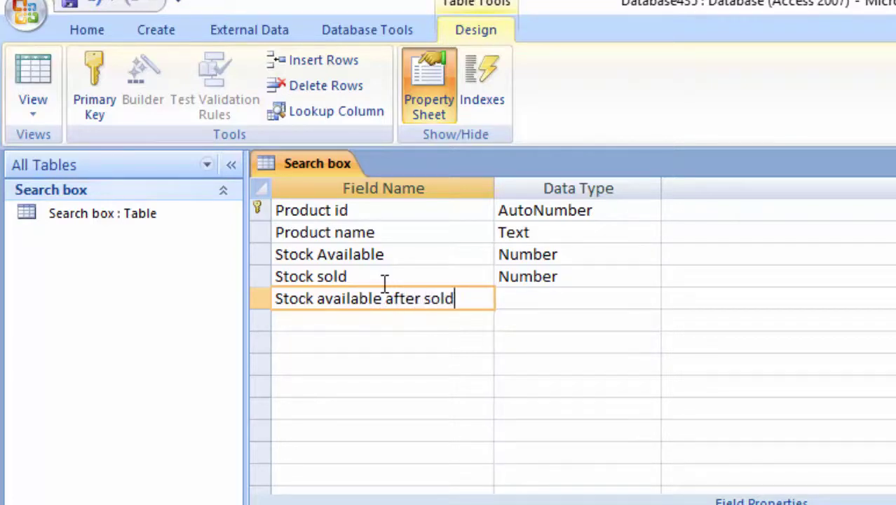
pyautogui.click(565, 294)
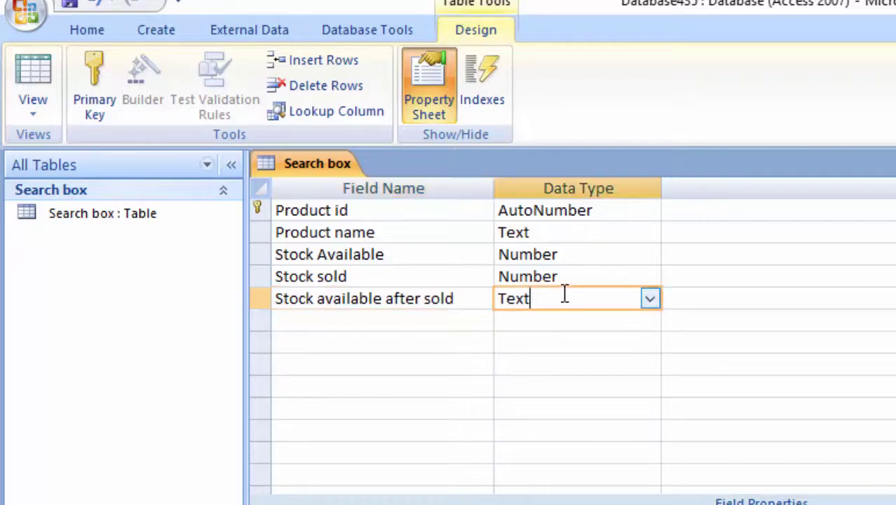
pyautogui.click(650, 300)
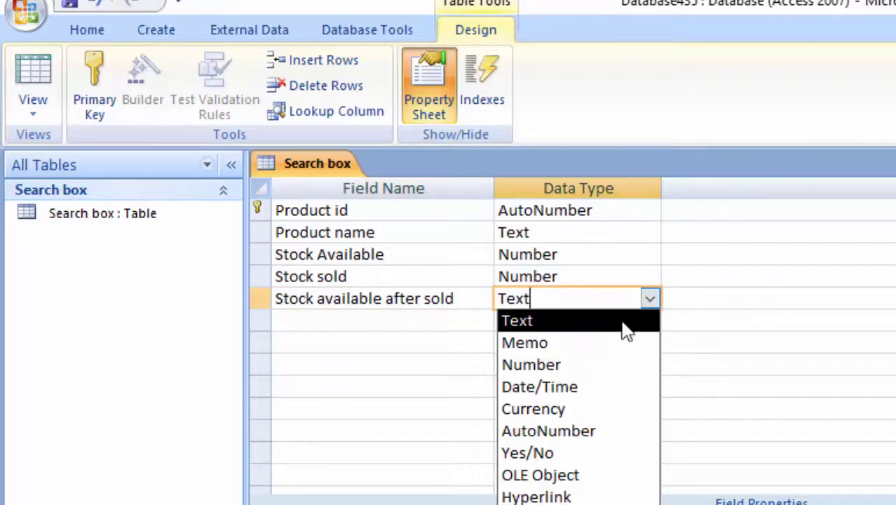
pyautogui.click(584, 364)
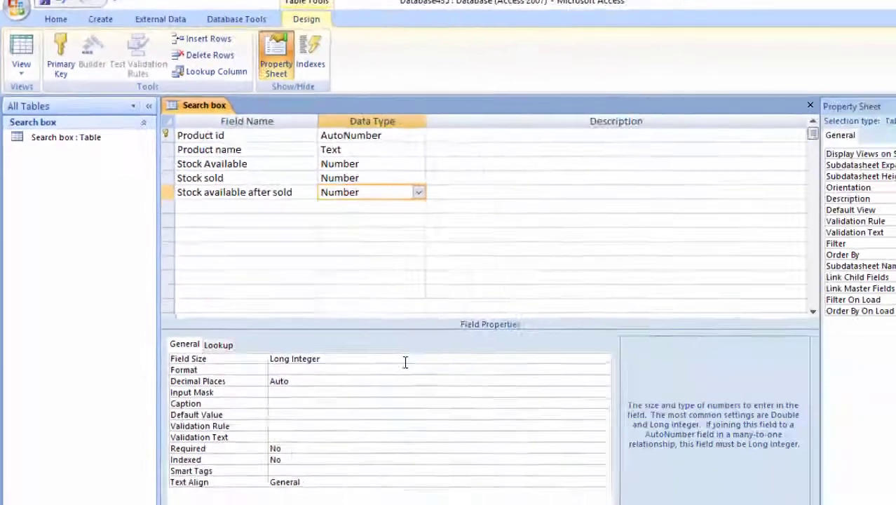
pyautogui.click(602, 359)
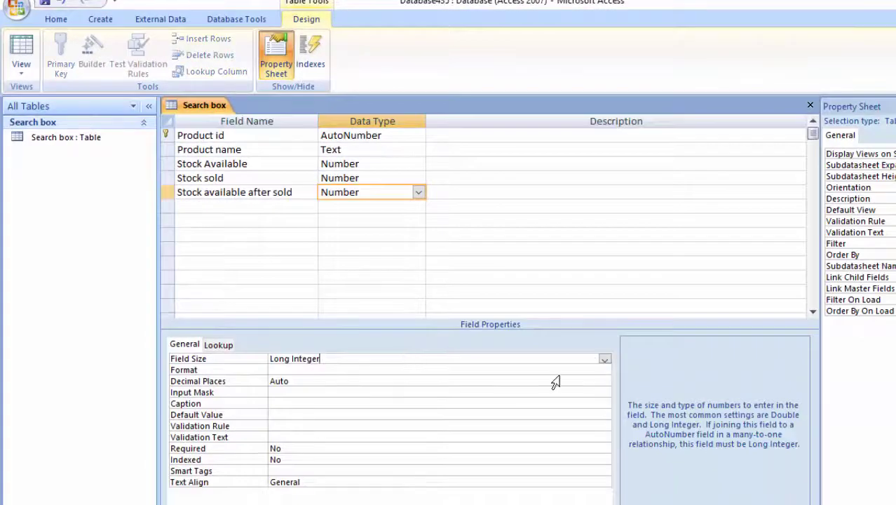
pyautogui.click(604, 361)
pyautogui.click(544, 413)
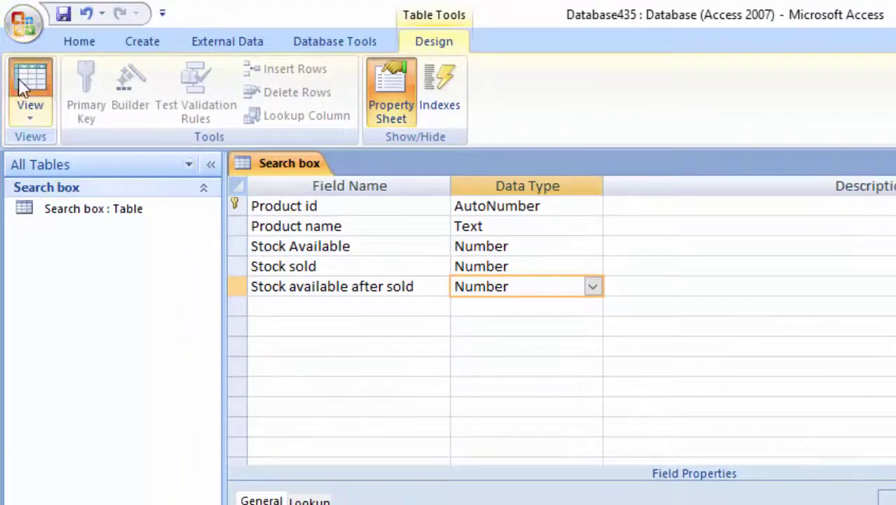
# - Save the table design, switch to Datasheet view and widen the Product name column
pyautogui.click(19, 82)
pyautogui.click(685, 454)
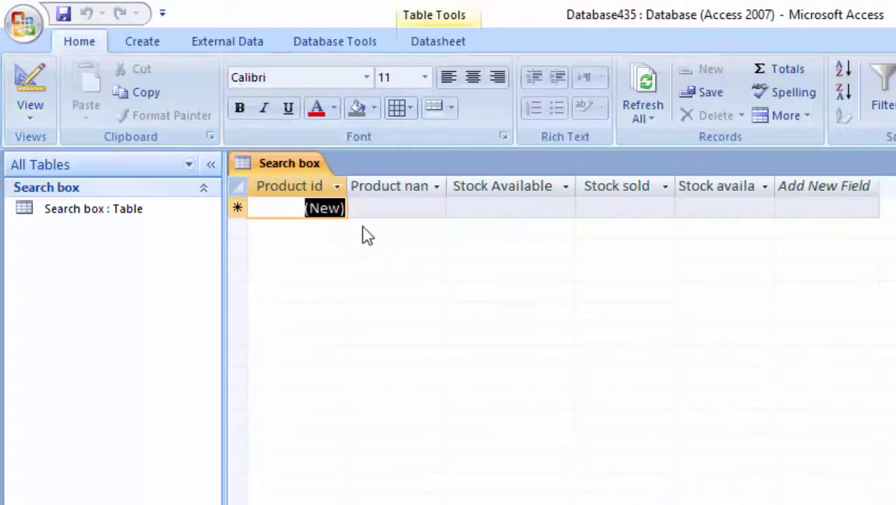
pyautogui.doubleClick(445, 186)
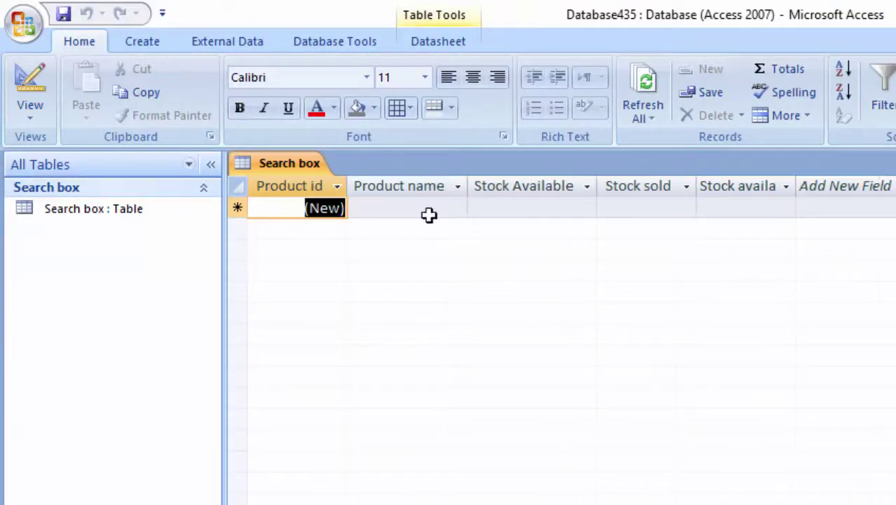
# - Enter a first record: Wheat with 2000 in Stock Available
pyautogui.click(433, 210)
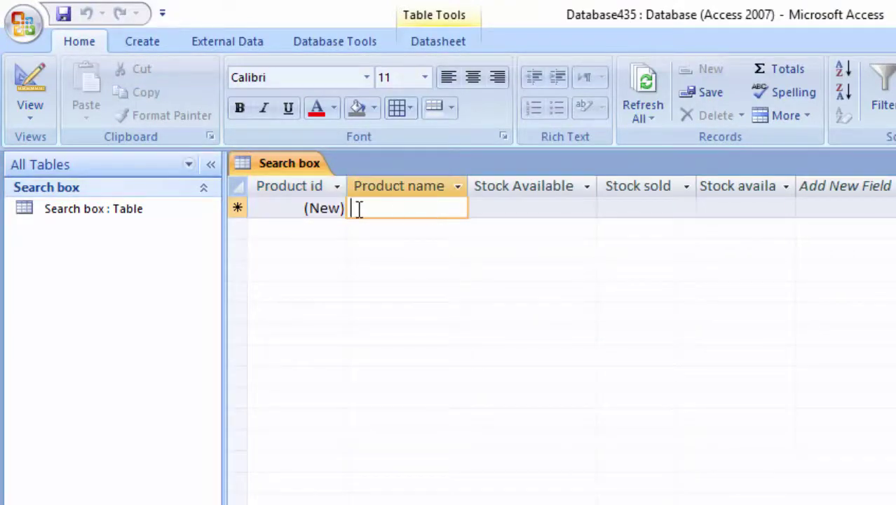
pyautogui.write('Wh')
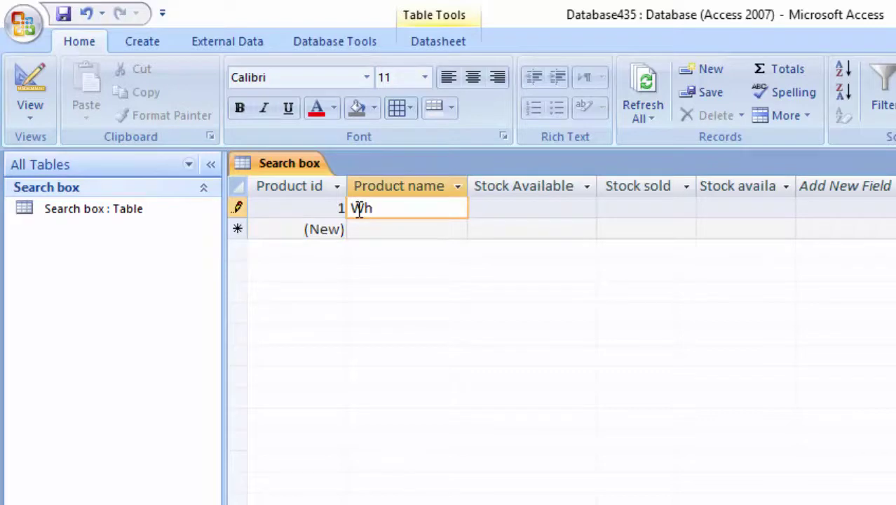
pyautogui.write('e')
pyautogui.press('BackSpace')
pyautogui.press('BackSpace')
pyautogui.write('at')
pyautogui.press('Tab')
pyautogui.write('2')
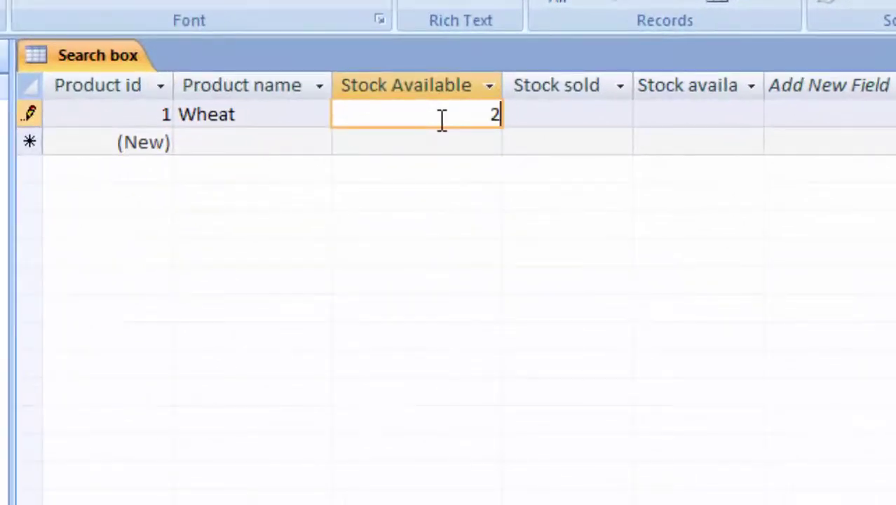
pyautogui.write('000')
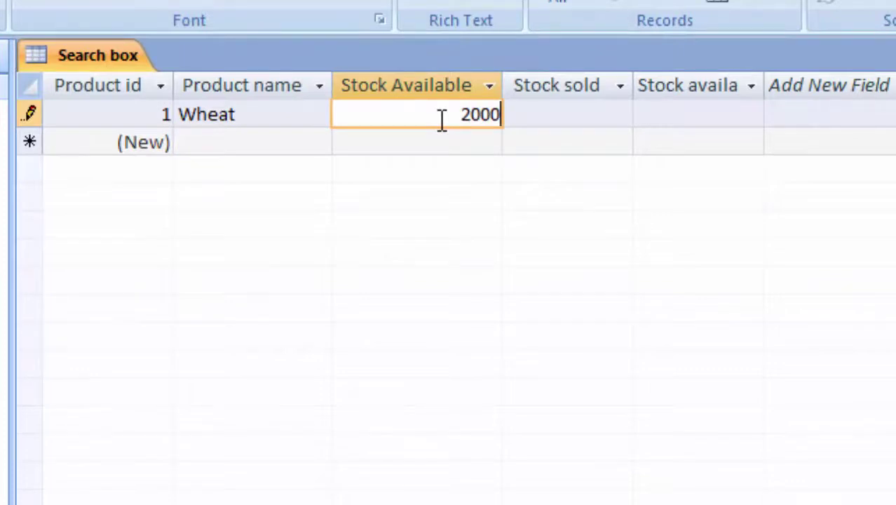
pyautogui.click(576, 114)
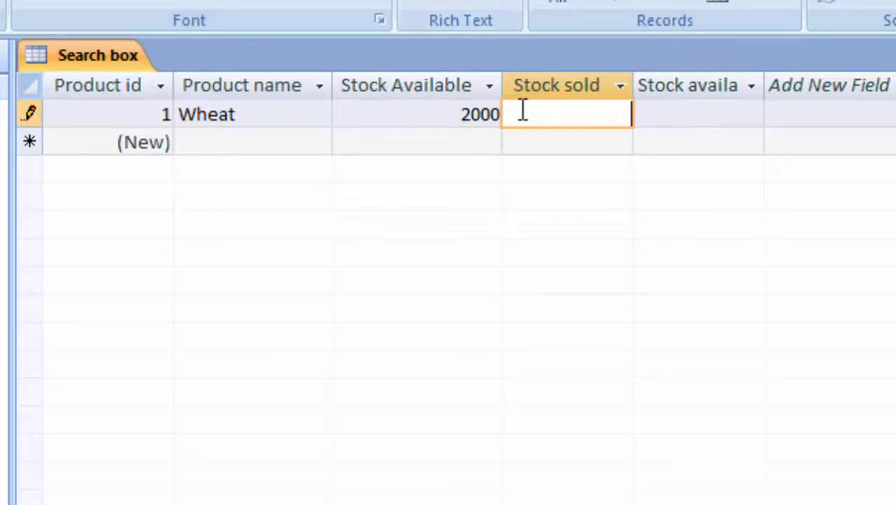
pyautogui.doubleClick(764, 84)
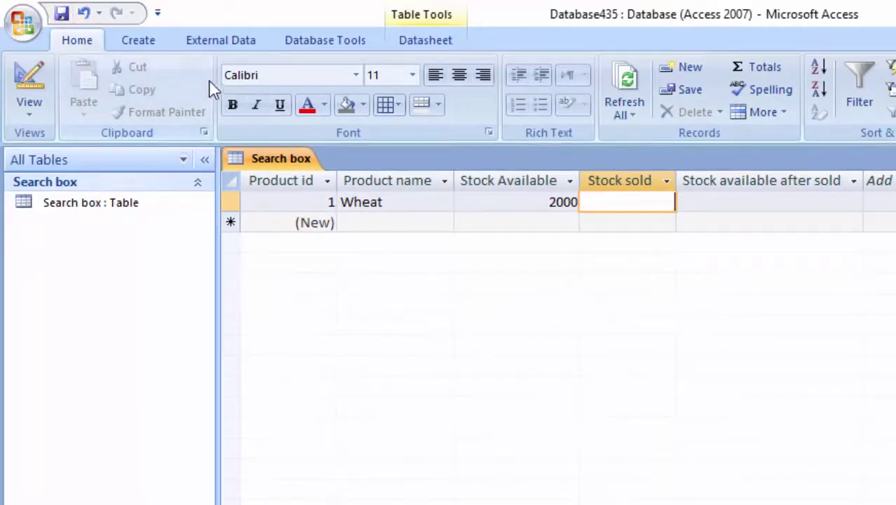
pyautogui.click(155, 43)
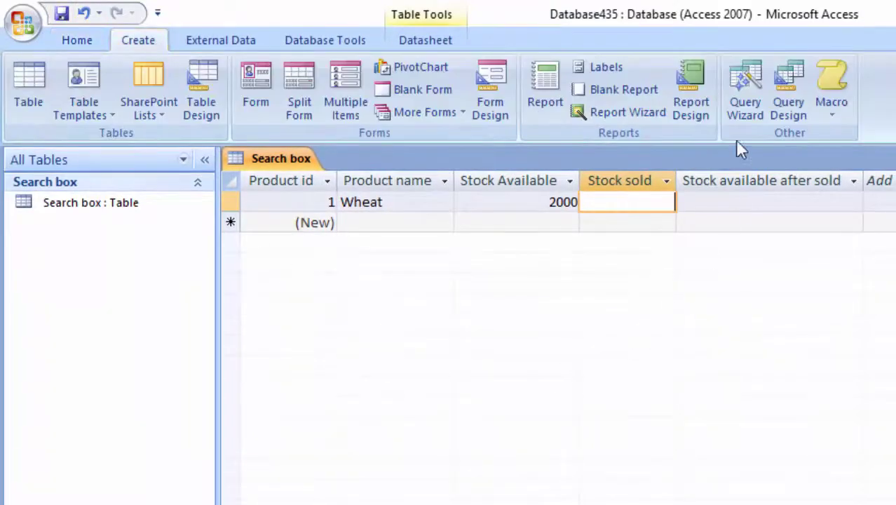
# - Create a design-view query on the Search box table with all five fields in the grid
pyautogui.click(784, 88)
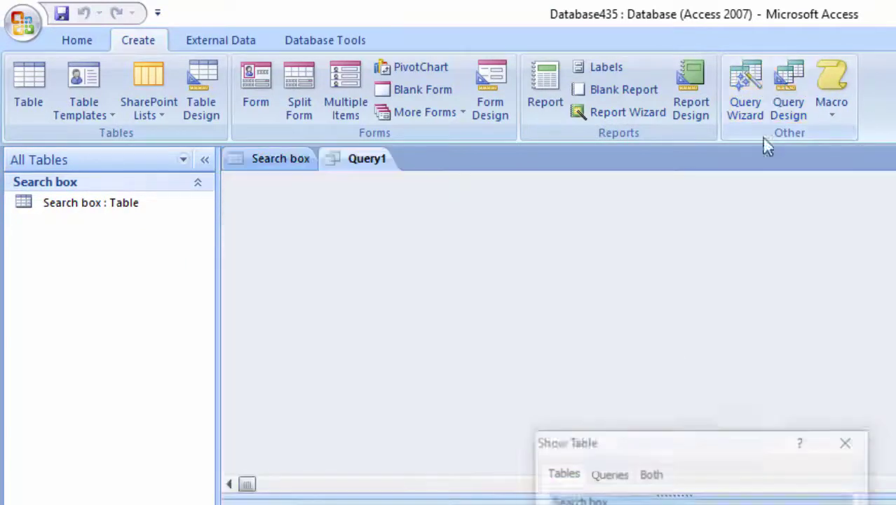
pyautogui.doubleClick(578, 499)
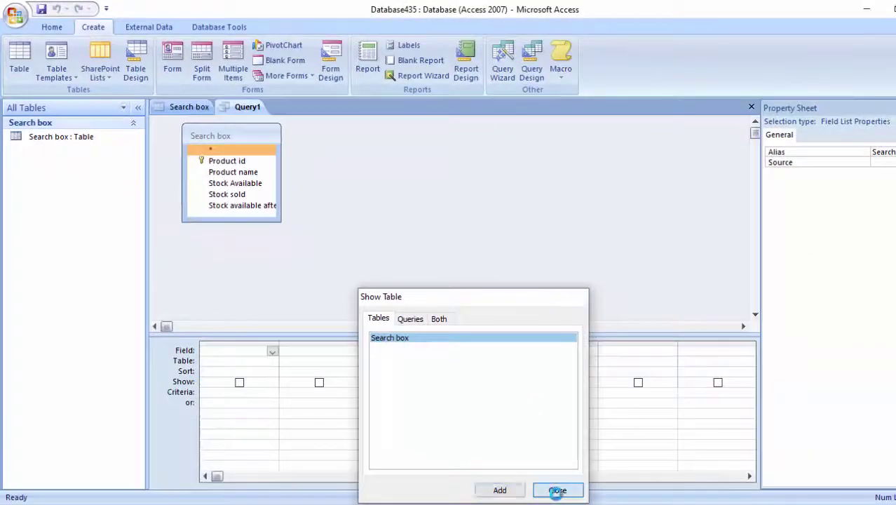
pyautogui.click(562, 489)
pyautogui.click(270, 205)
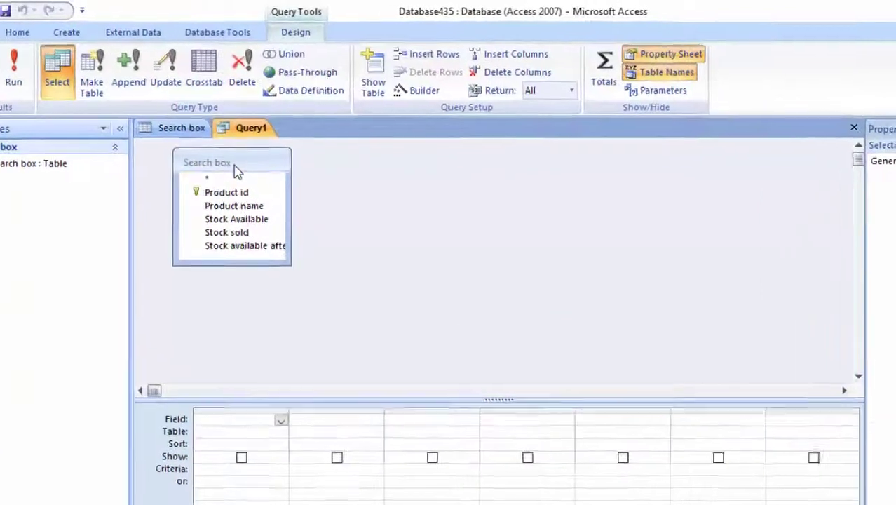
pyautogui.keyDown('shift'); pyautogui.click(227, 161); pyautogui.keyUp('shift')
pyautogui.moveTo(235, 170); pyautogui.dragTo(209, 276)
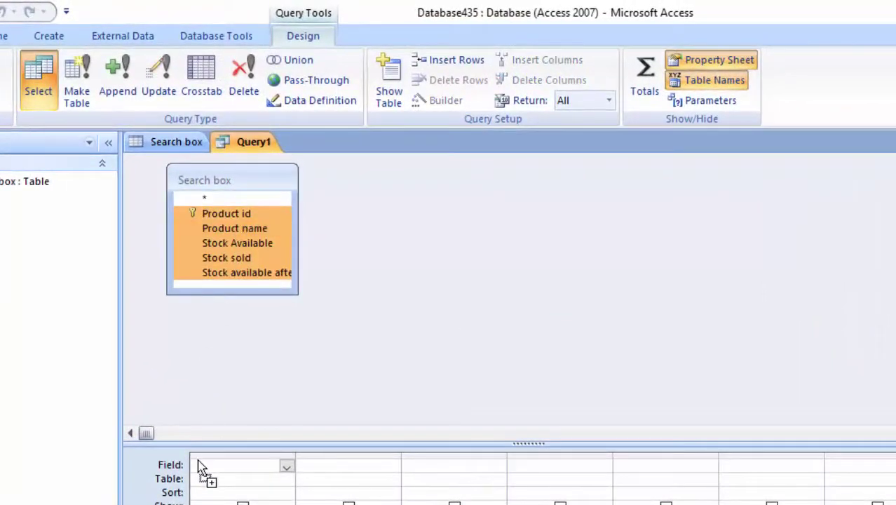
pyautogui.moveTo(205, 367); pyautogui.dragTo(199, 466)
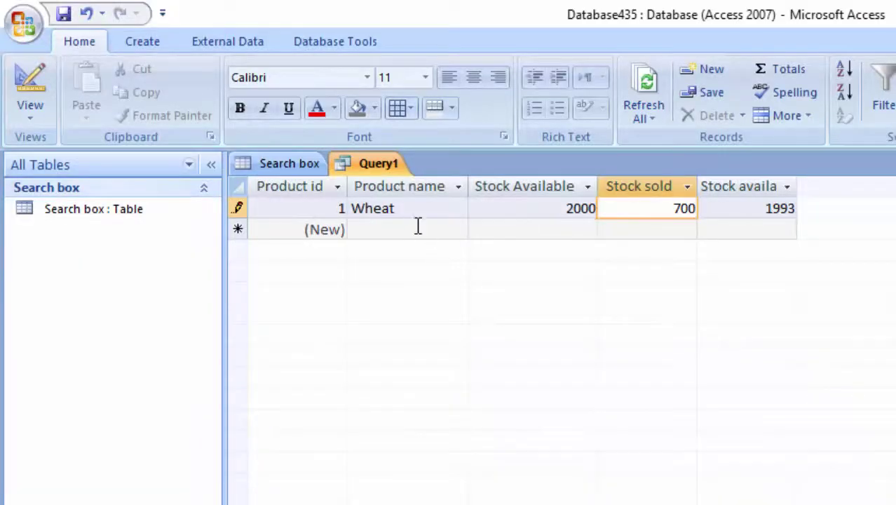
# - Commit 700 sold for Wheat so the query shows 1300 stock left
pyautogui.click(415, 225)
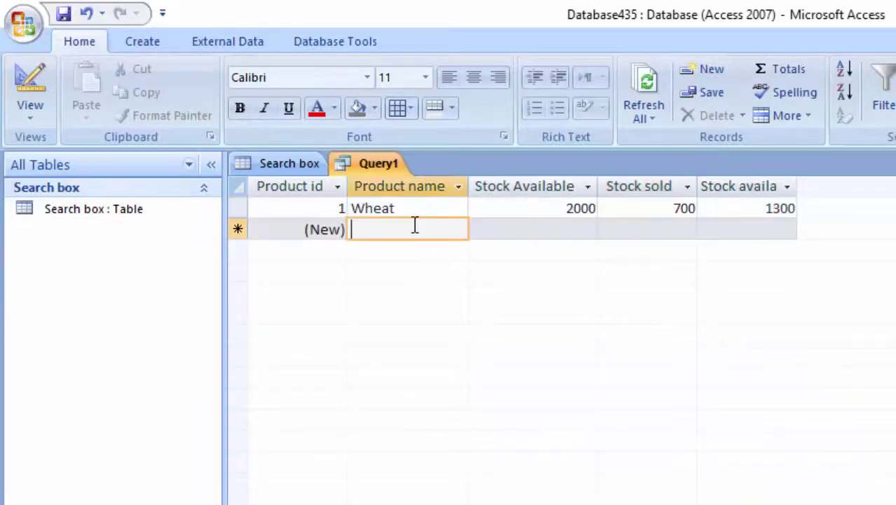
pyautogui.doubleClick(795, 186)
pyautogui.click(796, 228)
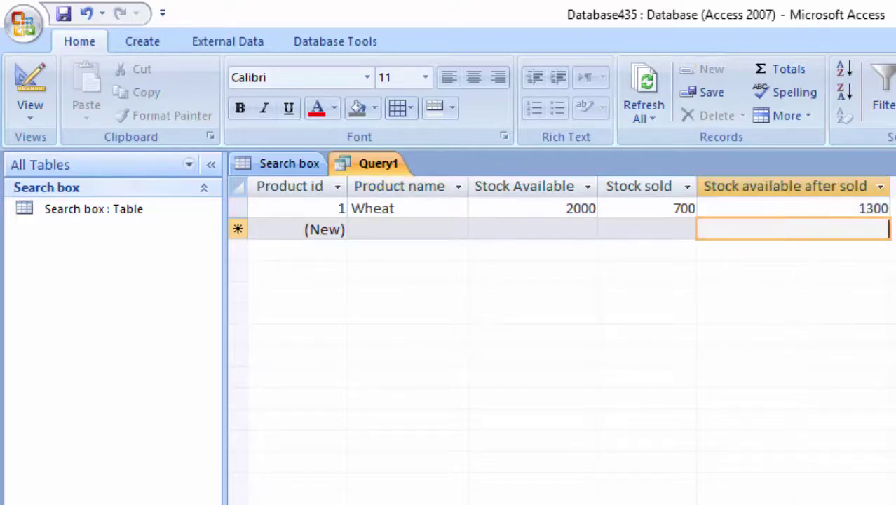
# - Close the Query1 tab and answer its save prompt
pyautogui.click(150, 43)
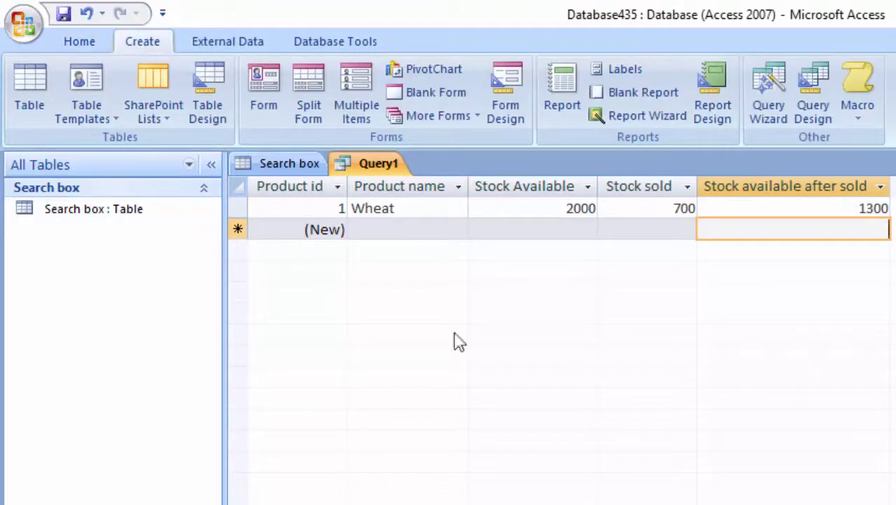
pyautogui.rightClick(356, 168)
pyautogui.click(371, 198)
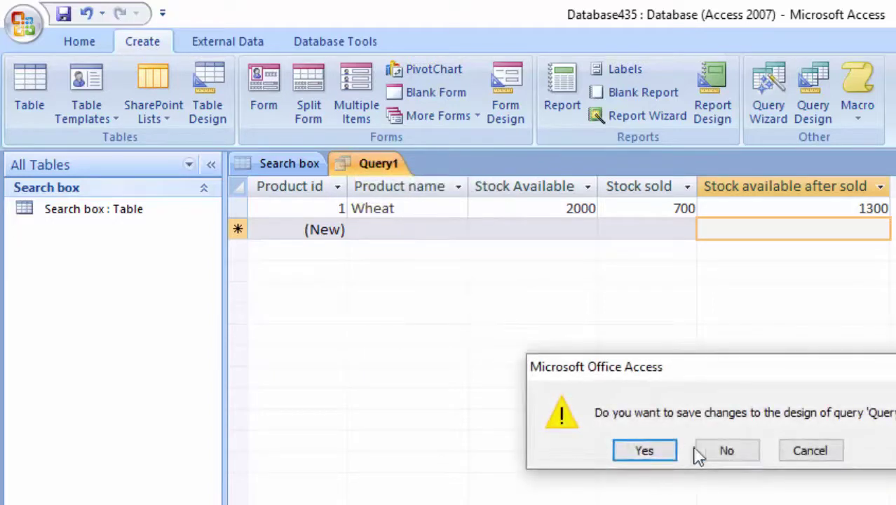
pyautogui.click(740, 452)
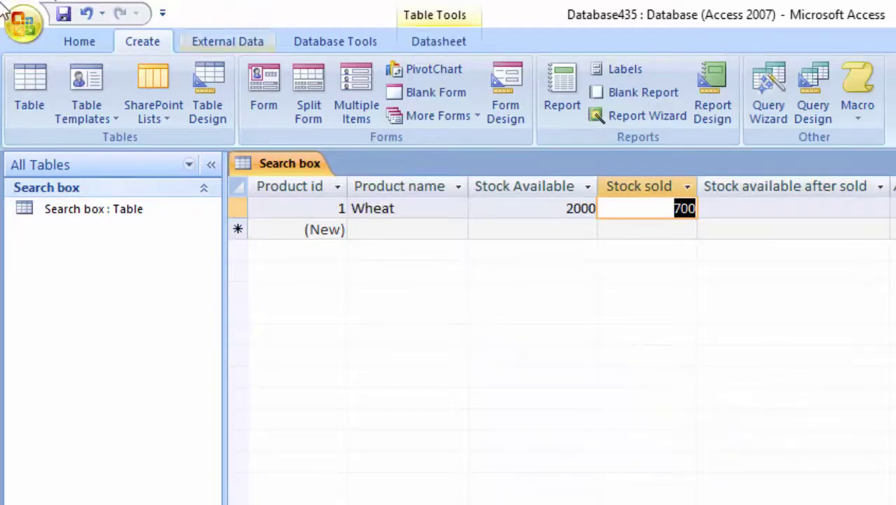
# - Create a form from the Search box table and open it in Design view without the Property Sheet
pyautogui.click(272, 90)
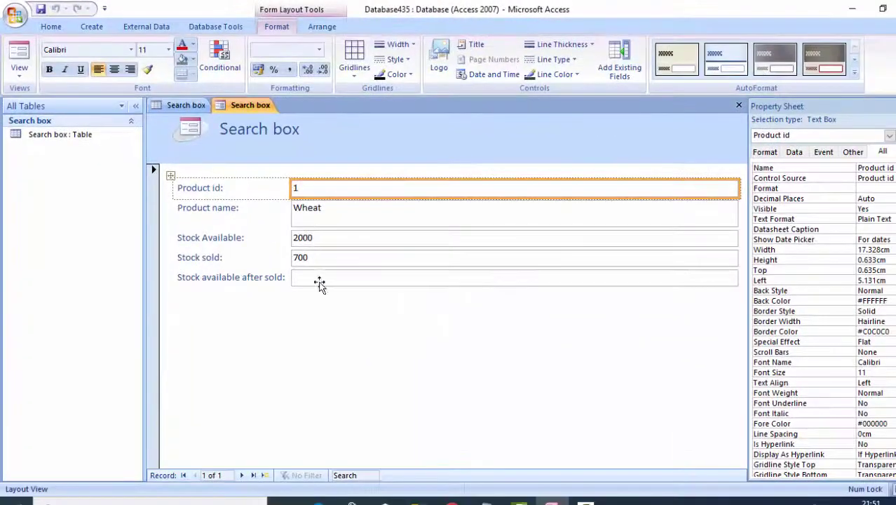
pyautogui.click(19, 73)
pyautogui.click(28, 155)
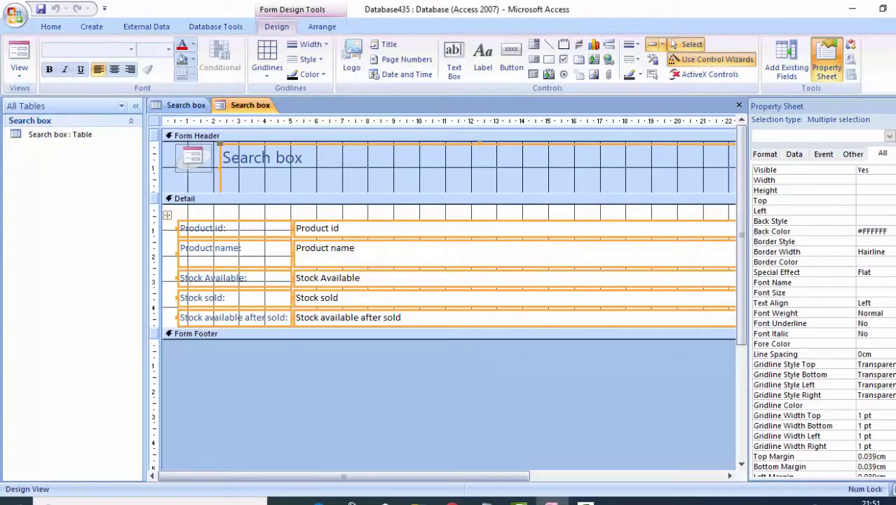
pyautogui.press('F4')
# - Narrow the Detail text boxes to about 14 cm and enlarge the Detail and Form Footer sections
pyautogui.moveTo(742, 167); pyautogui.dragTo(648, 168)
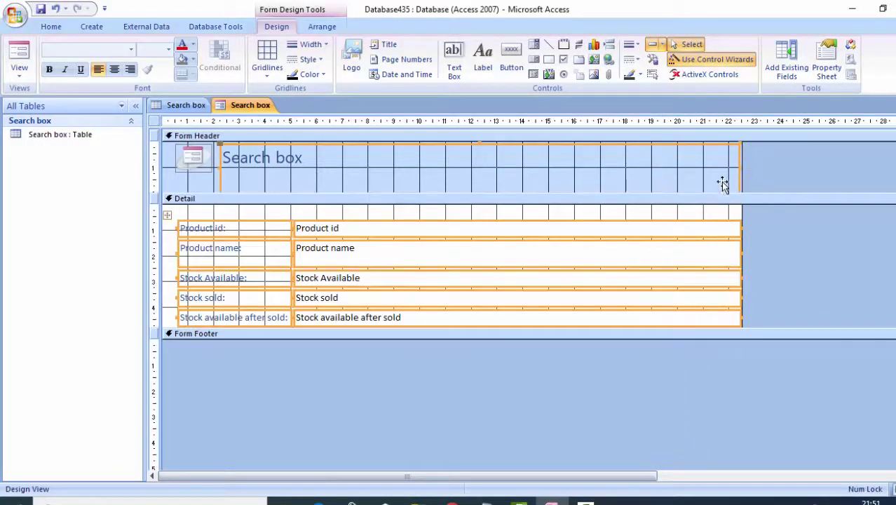
pyautogui.moveTo(741, 229); pyautogui.dragTo(513, 234)
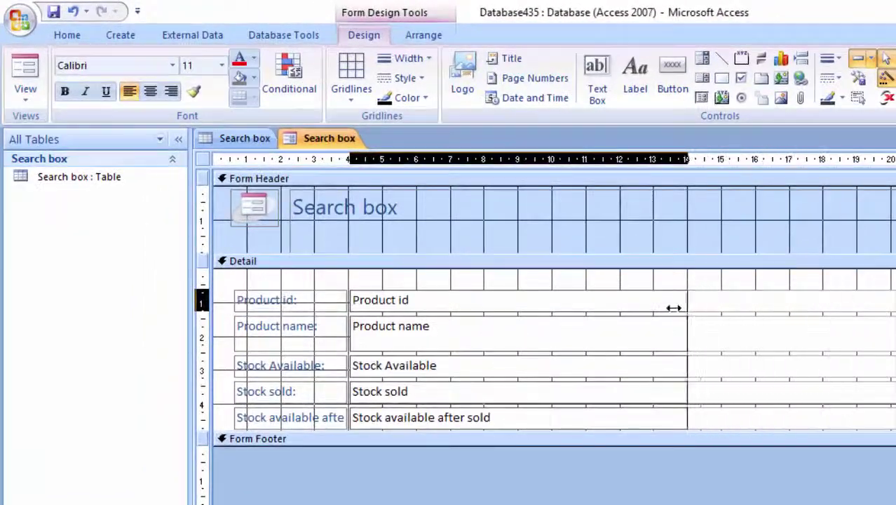
pyautogui.moveTo(673, 307); pyautogui.dragTo(670, 307)
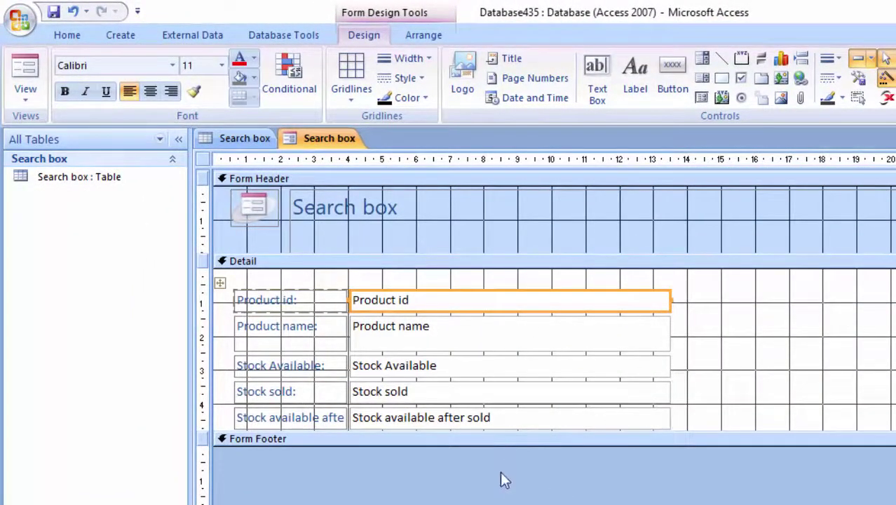
pyautogui.moveTo(506, 445); pyautogui.dragTo(506, 501)
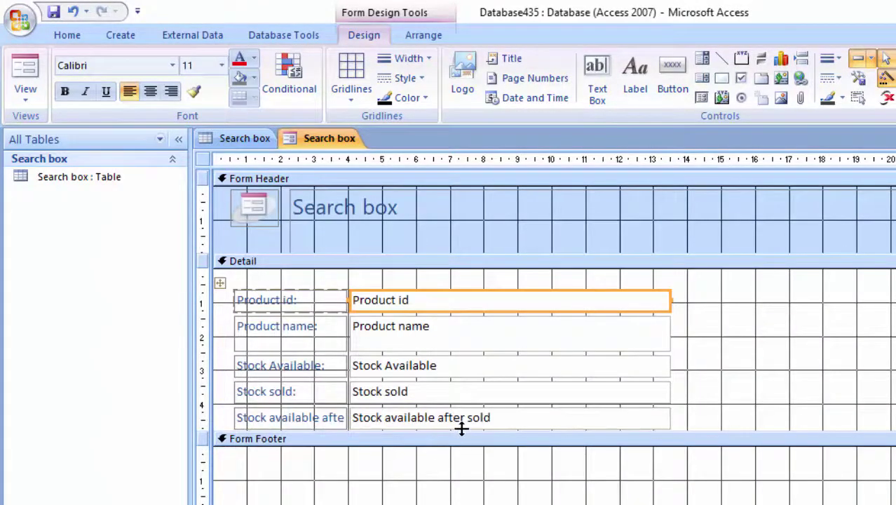
pyautogui.moveTo(460, 429); pyautogui.dragTo(458, 478)
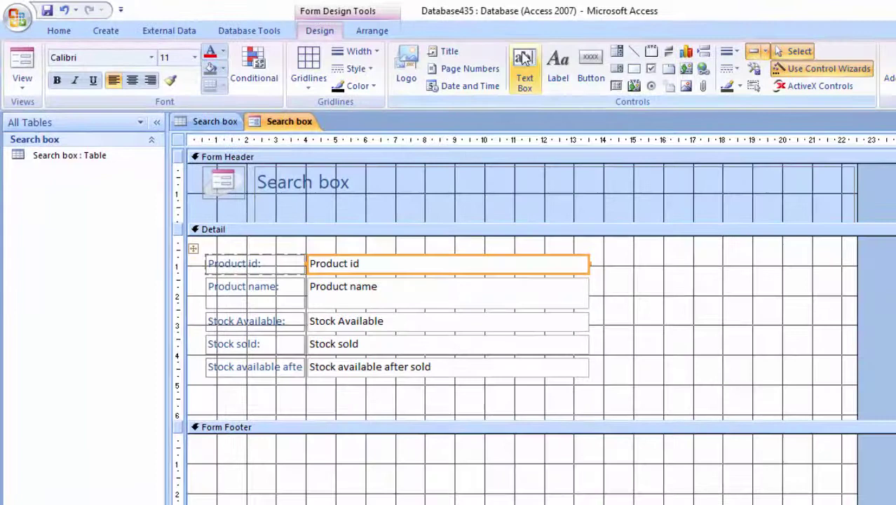
# - Draw a new unbound text box in the Form Footer and move its label left
pyautogui.click(524, 59)
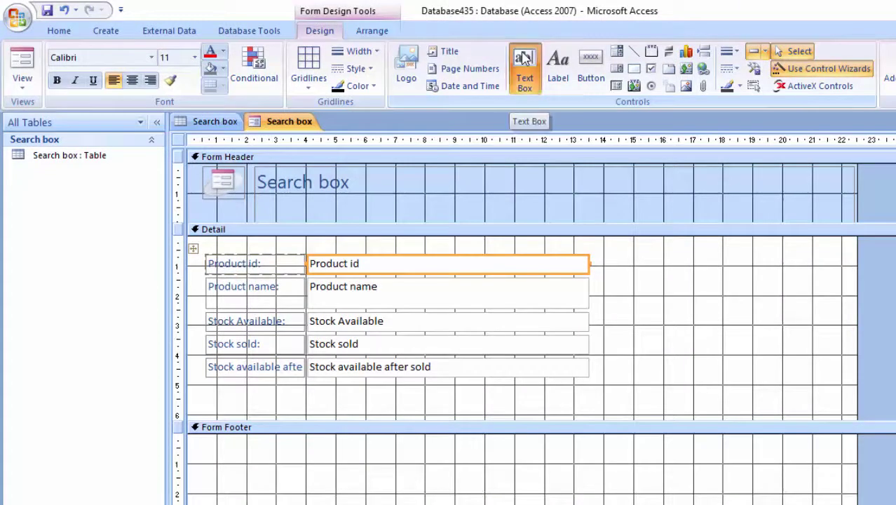
pyautogui.moveTo(339, 439)
pyautogui.mouseDown()
pyautogui.moveTo(436, 468)
pyautogui.moveTo(533, 476)
pyautogui.moveTo(539, 485)
pyautogui.mouseUp()
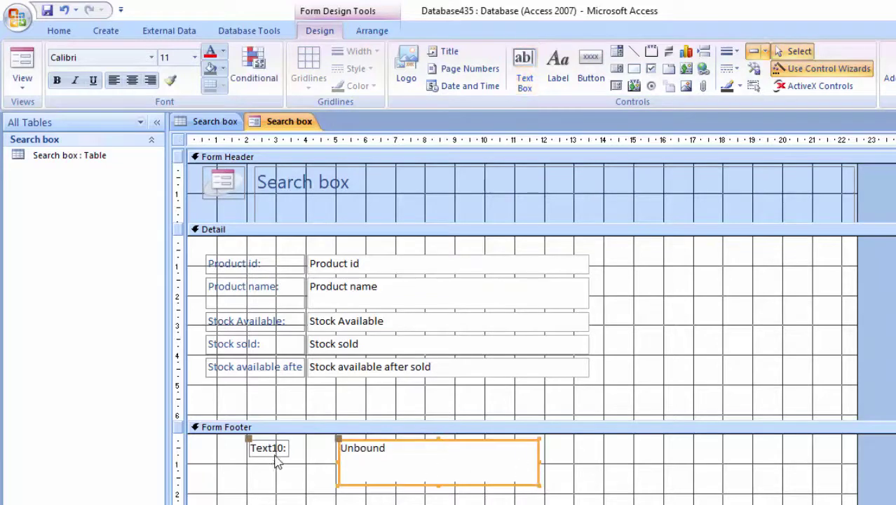
pyautogui.click(275, 454)
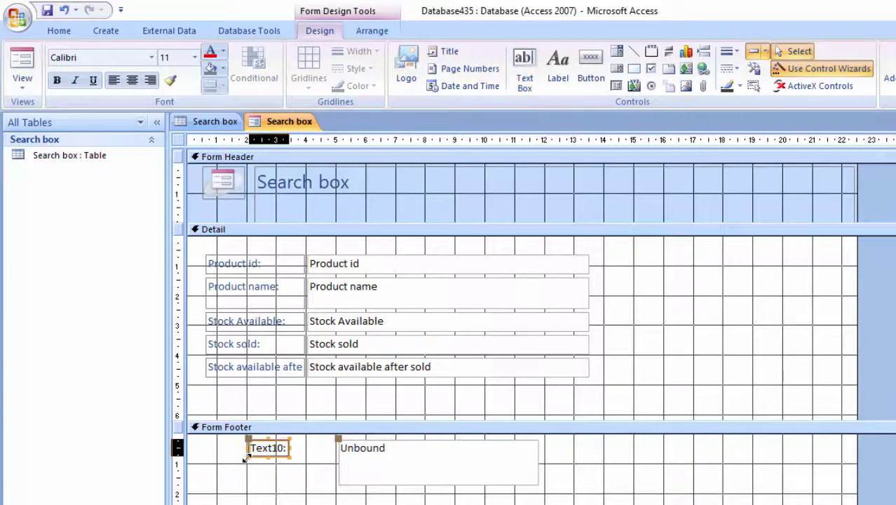
pyautogui.moveTo(246, 457); pyautogui.dragTo(80, 472)
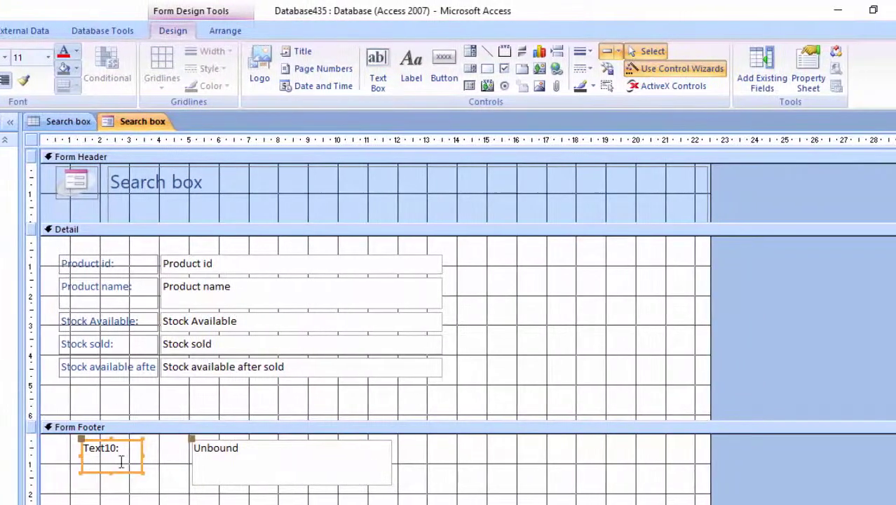
# - Change the label's caption from Text10: to 'Stock available after sold'
pyautogui.click(809, 78)
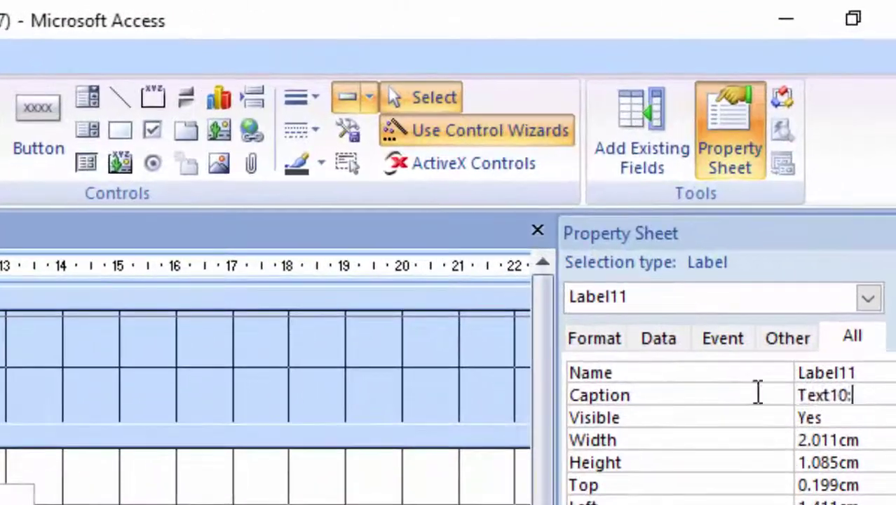
pyautogui.click(756, 328)
pyautogui.press('Delete')
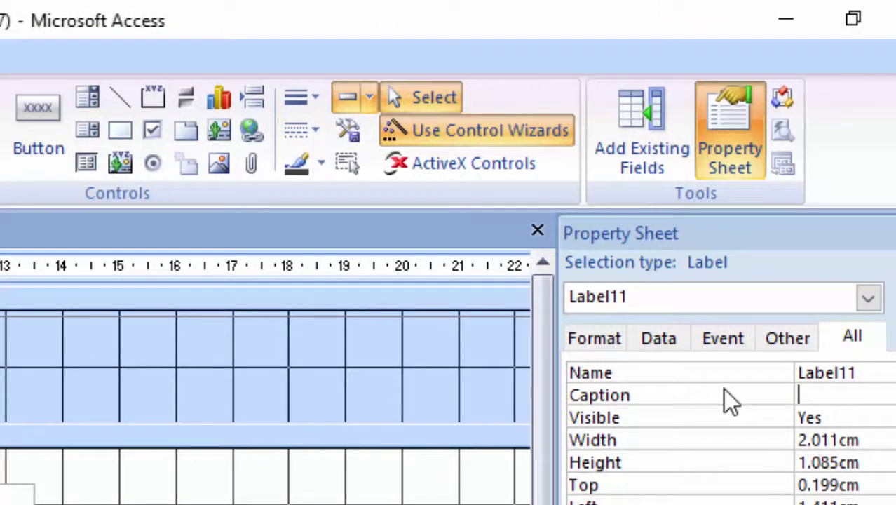
pyautogui.write('S')
pyautogui.write('tock')
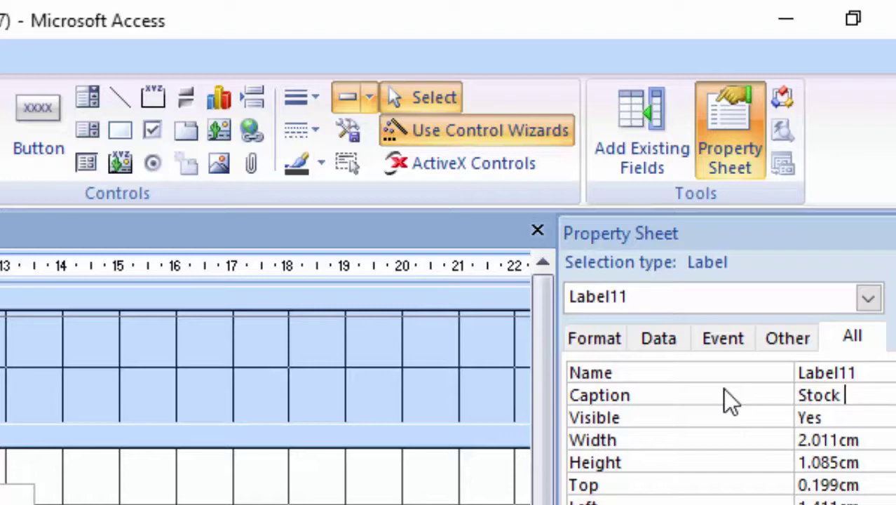
pyautogui.write(' avai')
pyautogui.write('lab')
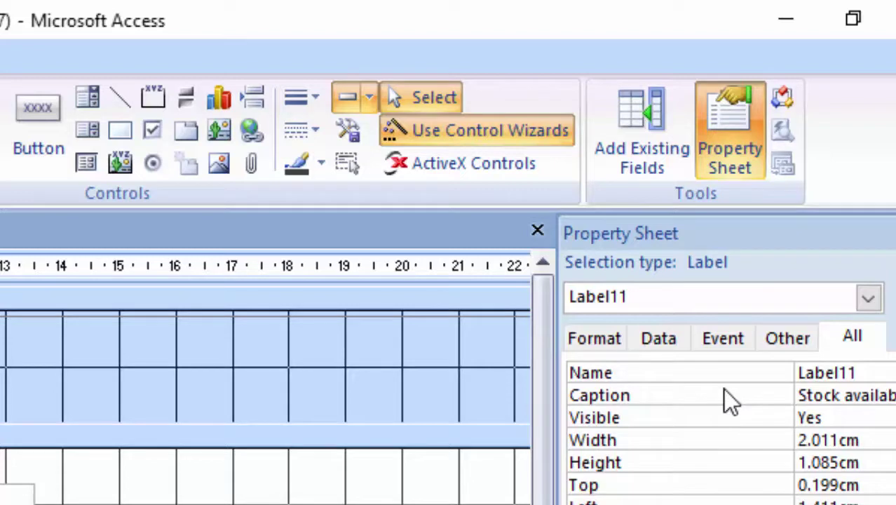
pyautogui.write('le ')
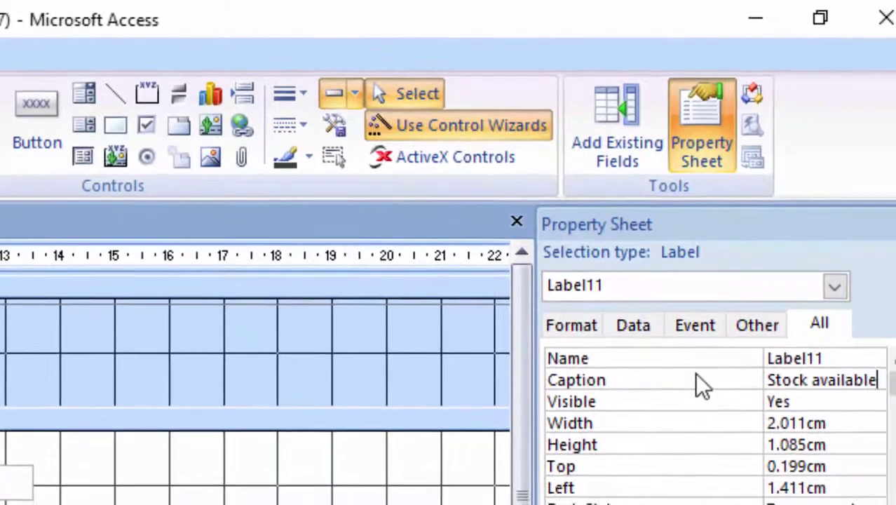
pyautogui.write('aft')
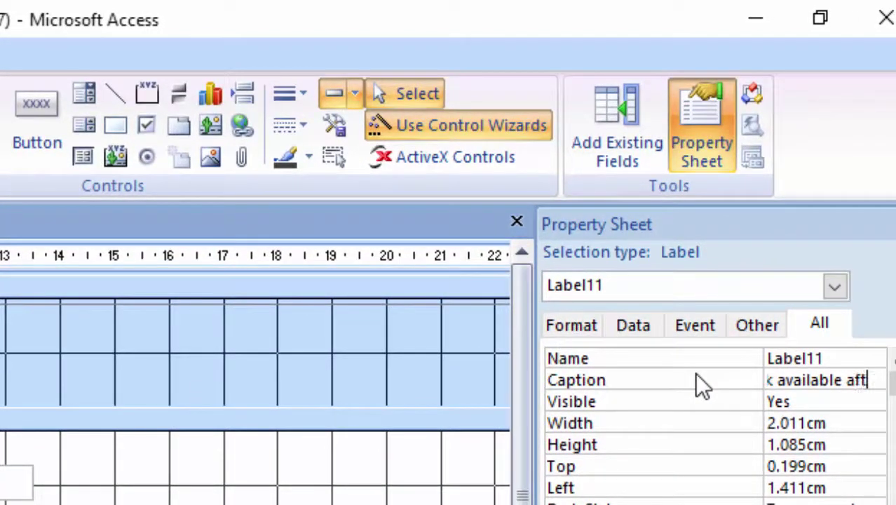
pyautogui.write('er s')
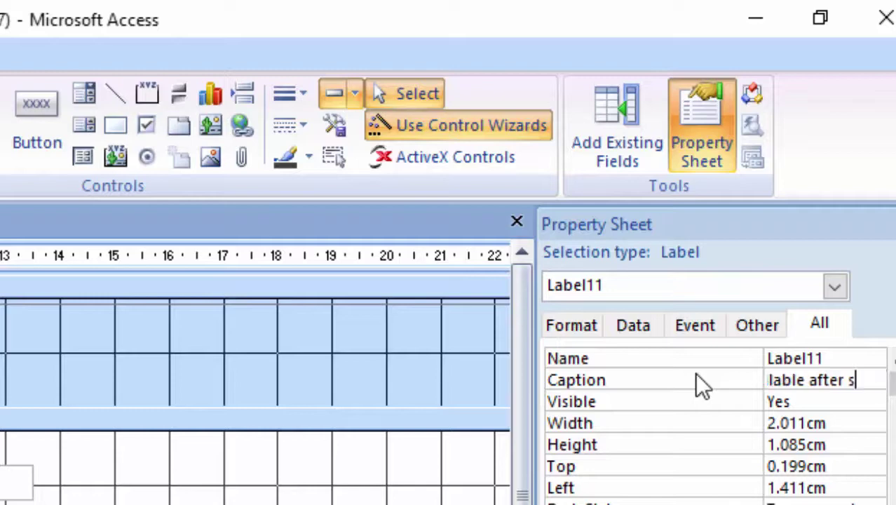
pyautogui.write('old')
pyautogui.click(210, 463)
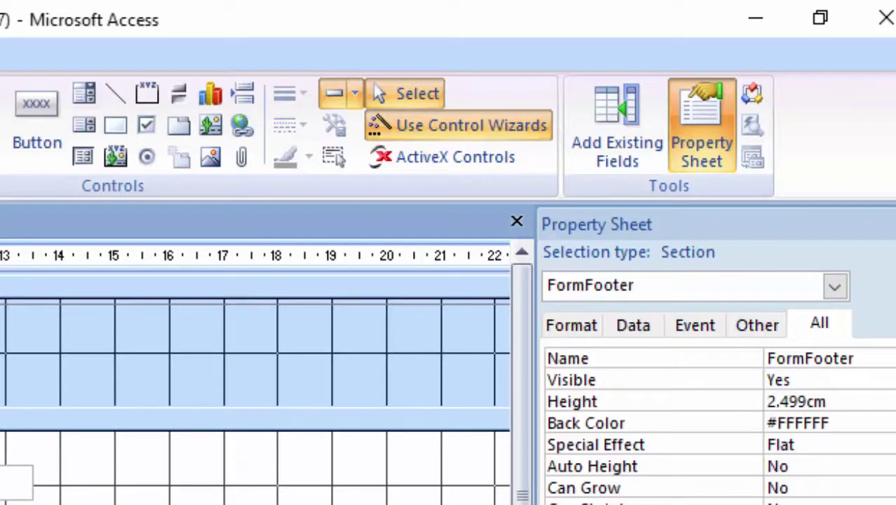
pyautogui.click(14, 476)
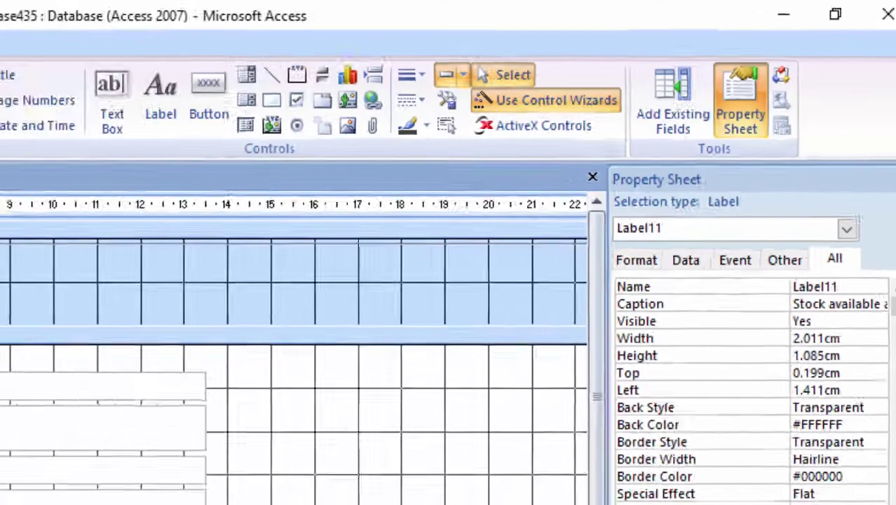
# - Resize the footer label and unbound text box so the caption fits on one line
pyautogui.moveTo(75, 446); pyautogui.dragTo(49, 446)
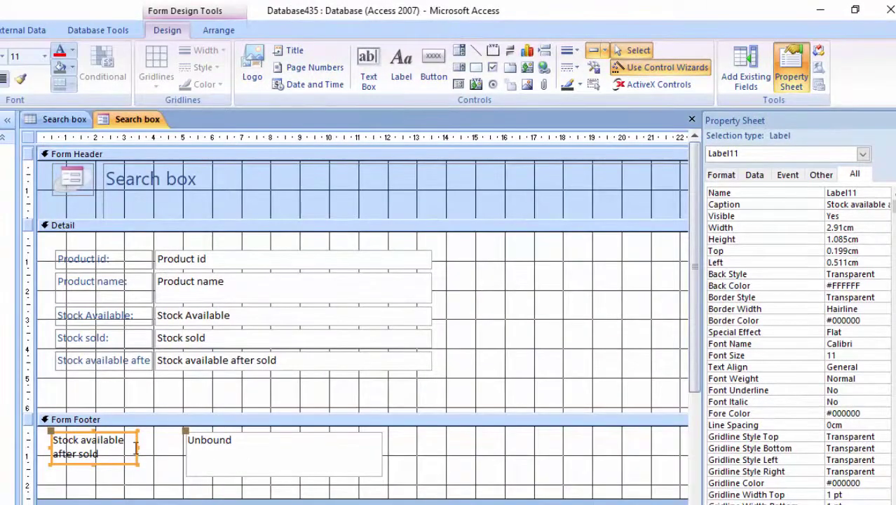
pyautogui.moveTo(137, 447); pyautogui.dragTo(165, 457)
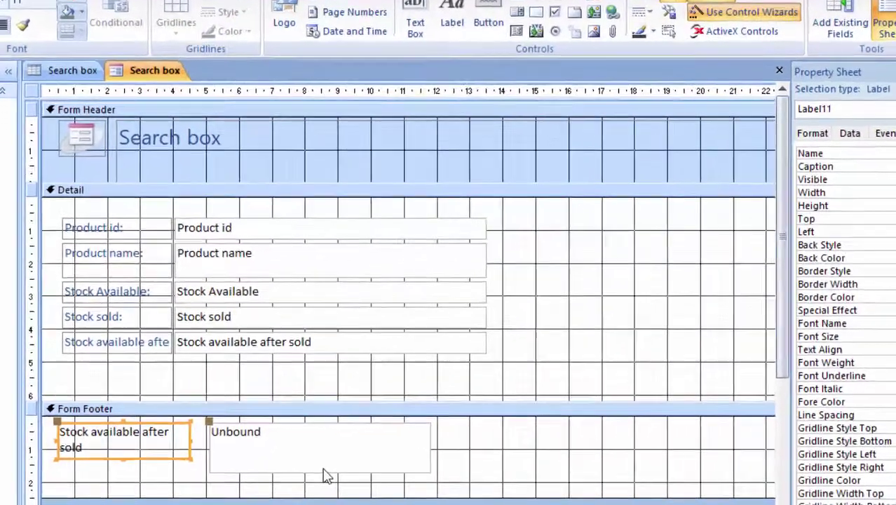
pyautogui.click(310, 474)
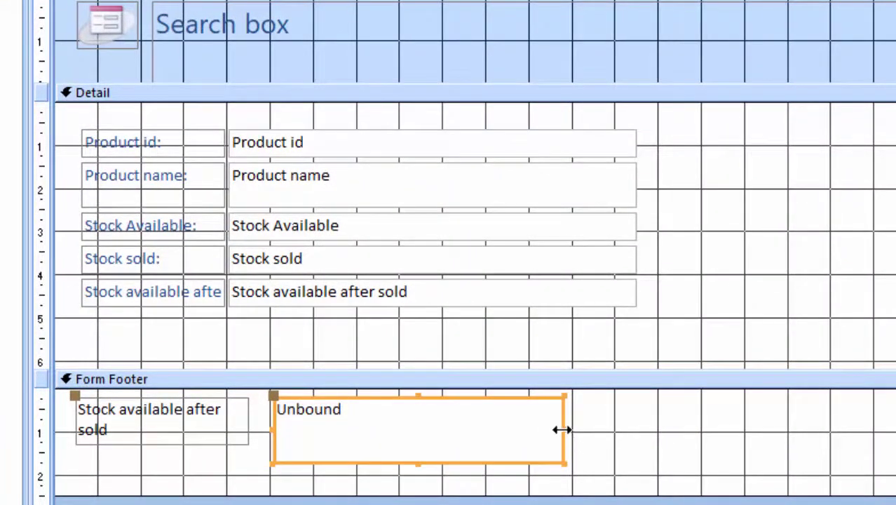
pyautogui.moveTo(564, 430); pyautogui.dragTo(683, 439)
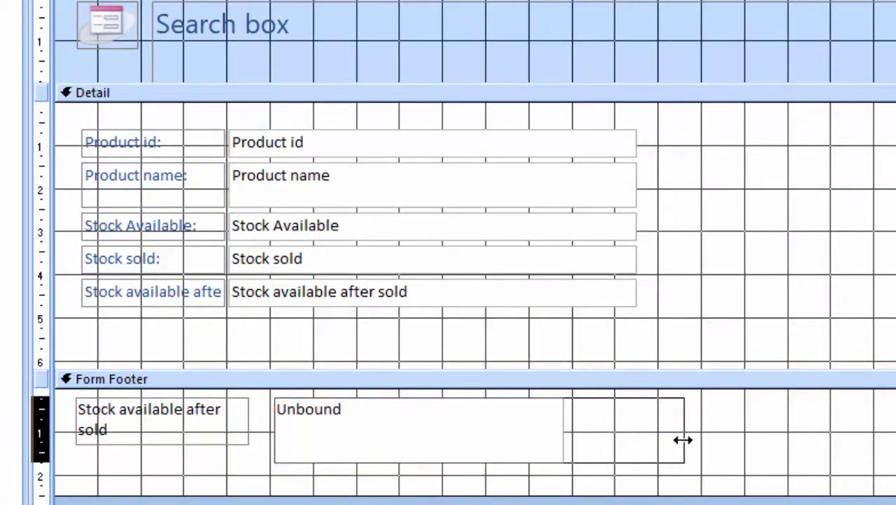
pyautogui.click(212, 440)
pyautogui.moveTo(251, 420); pyautogui.dragTo(320, 433)
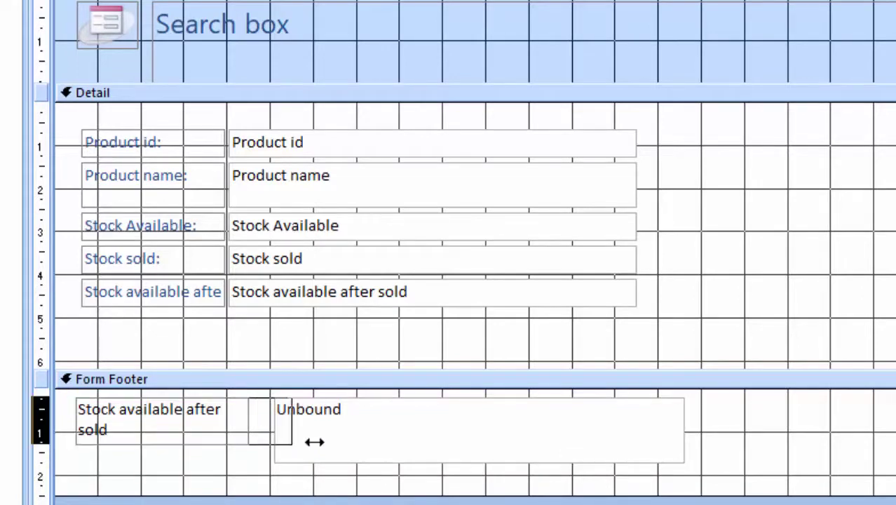
pyautogui.click(428, 481)
pyautogui.click(443, 459)
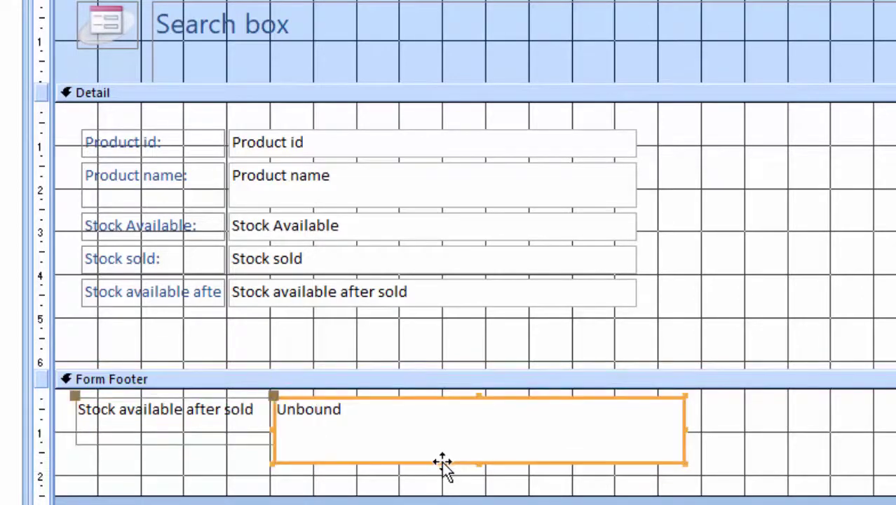
pyautogui.moveTo(273, 429); pyautogui.dragTo(342, 432)
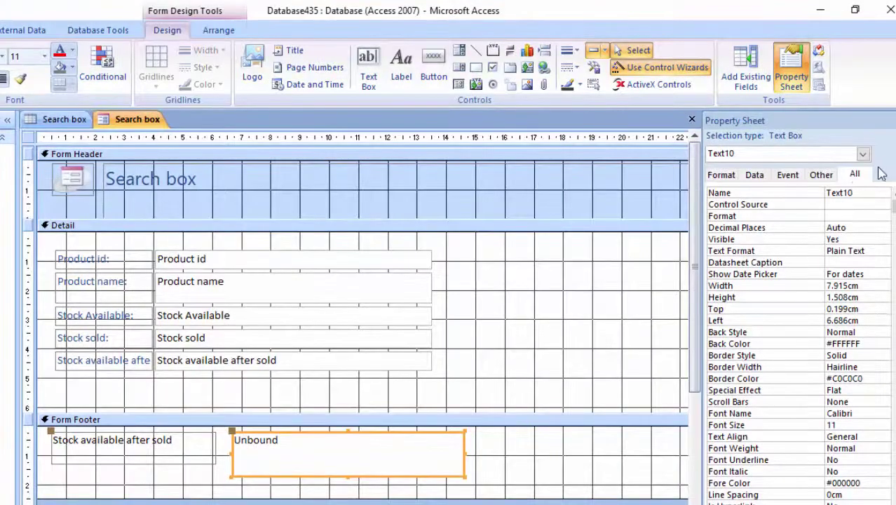
pyautogui.click(79, 457)
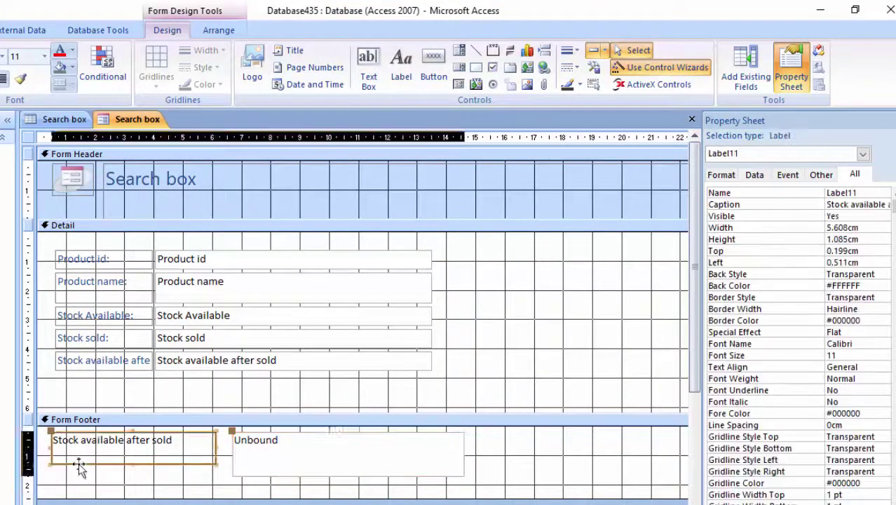
# - Rename the unbound footer text box from Text10 to 'After sold'
pyautogui.click(870, 204)
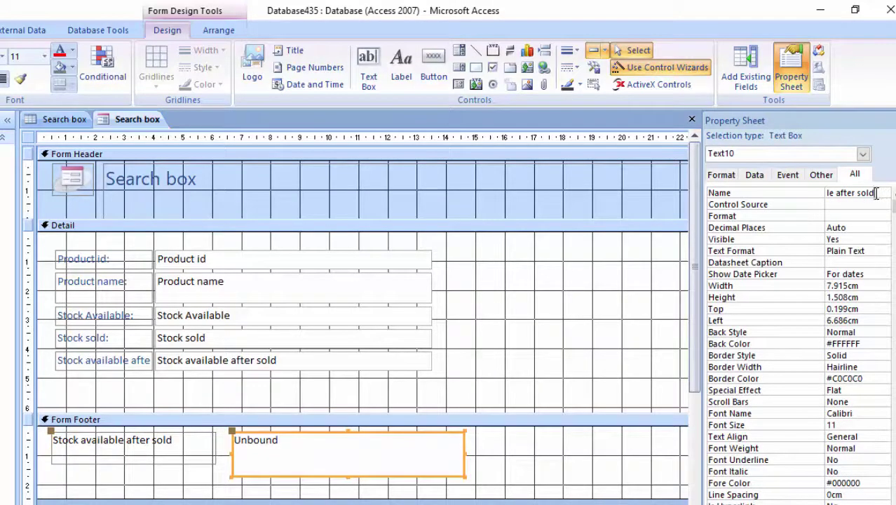
pyautogui.doubleClick(876, 193)
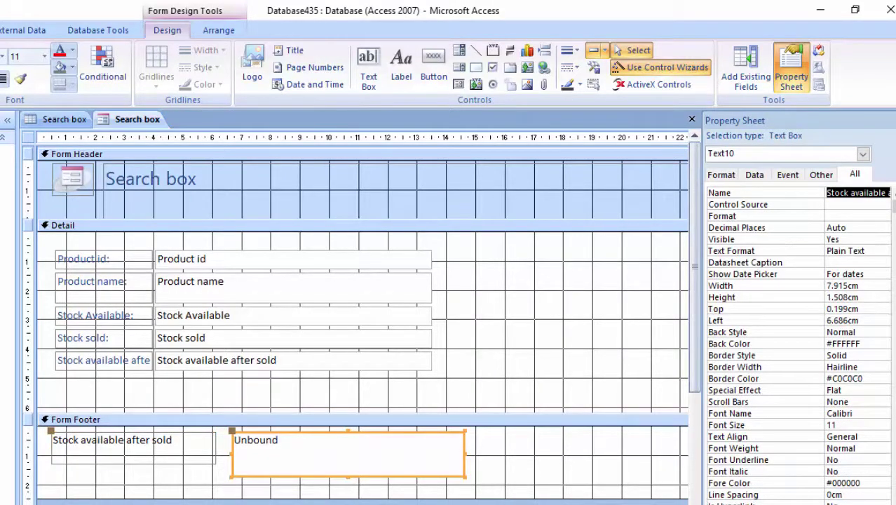
pyautogui.press('Delete')
pyautogui.write('Aft')
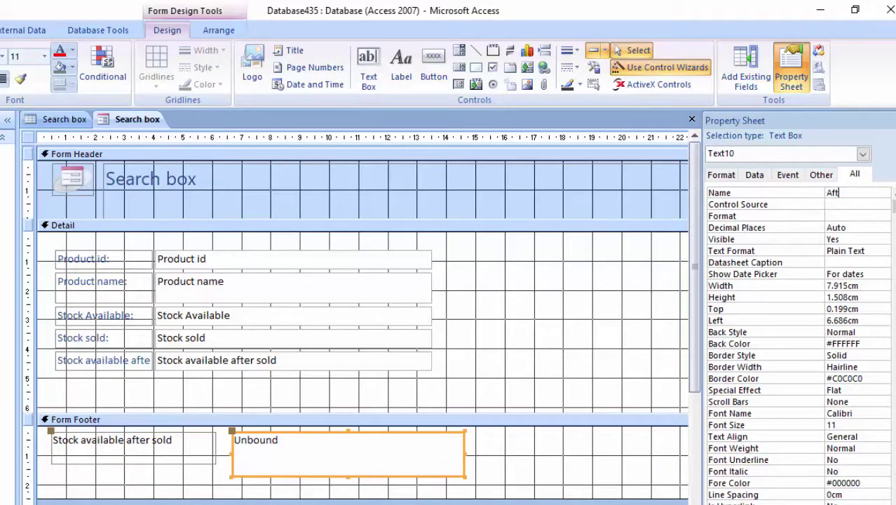
pyautogui.write('e')
pyautogui.write('r s')
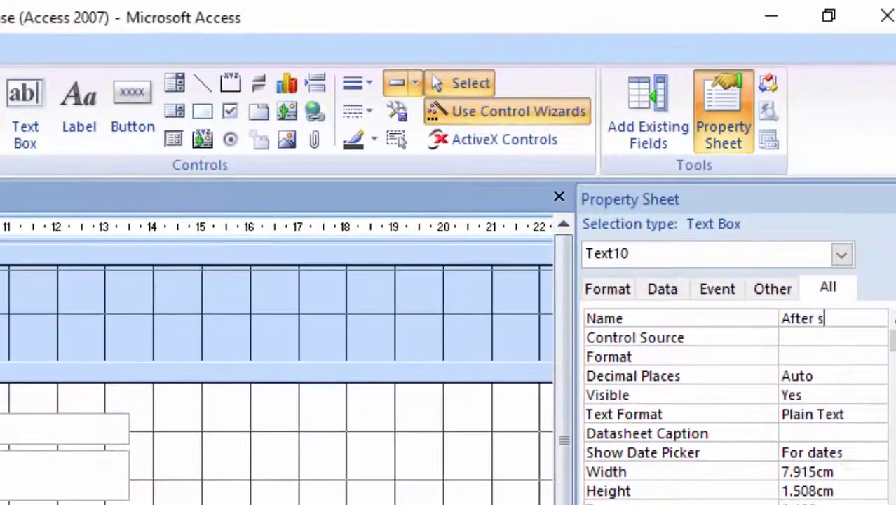
pyautogui.write('old')
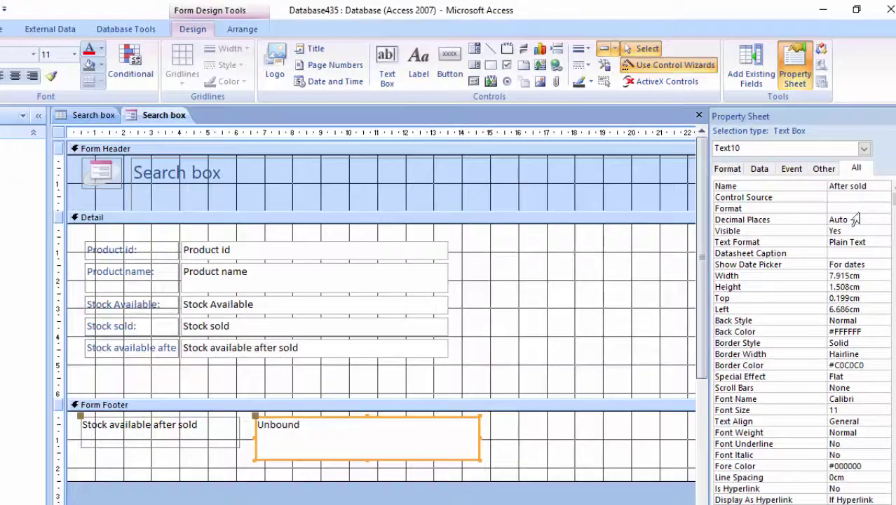
pyautogui.click(854, 197)
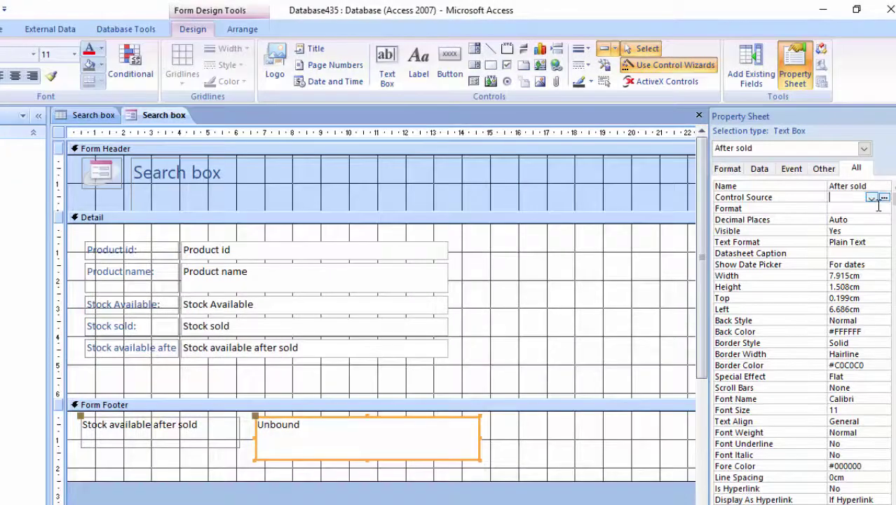
# - Enter =[Stock Available]-[Stock sold] in the Expression Builder for the After sold box's Control Source
pyautogui.click(884, 198)
pyautogui.write('=[')
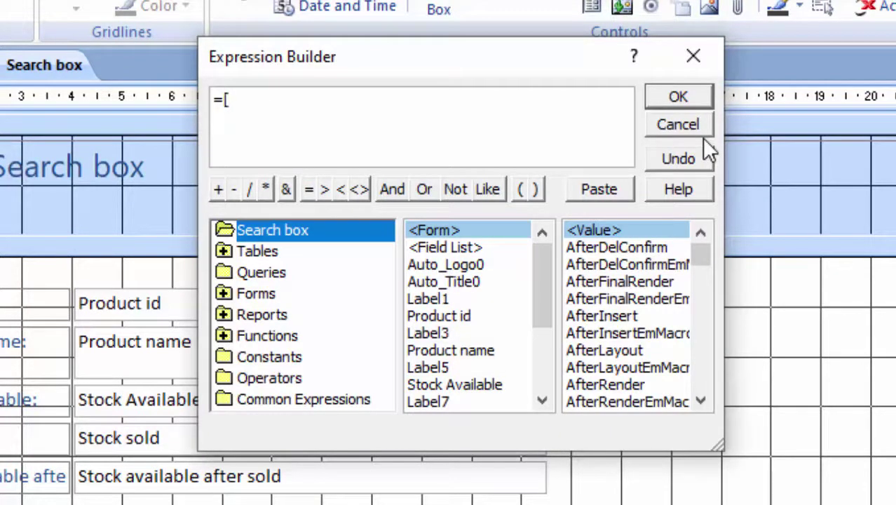
pyautogui.write('S')
pyautogui.write('toc')
pyautogui.write('k')
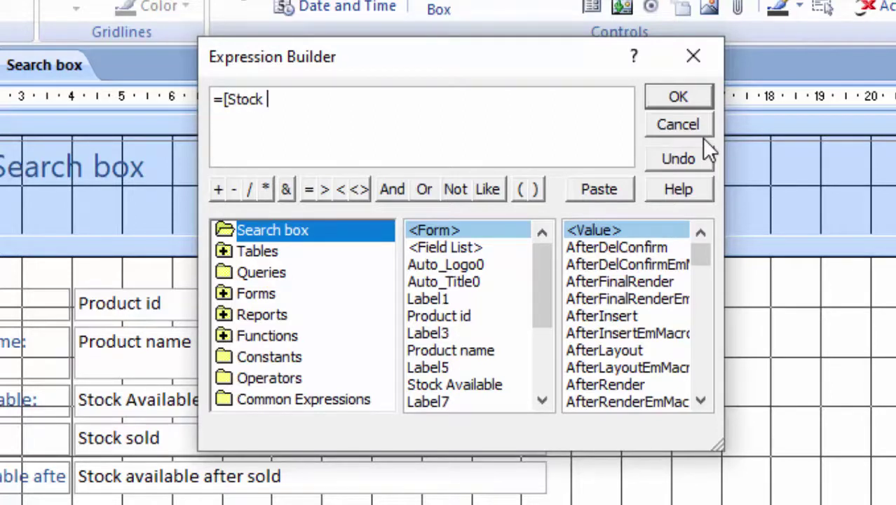
pyautogui.write(' Avail')
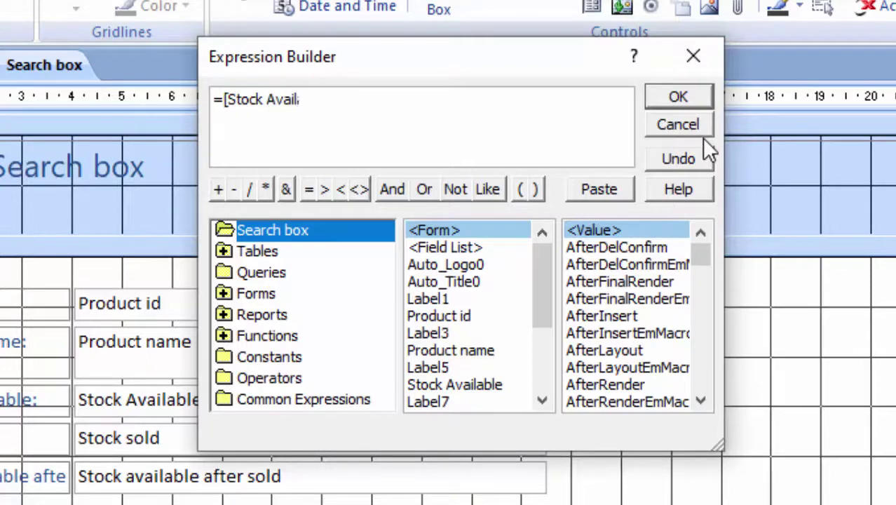
pyautogui.write('able')
pyautogui.write('] -')
pyautogui.write('[')
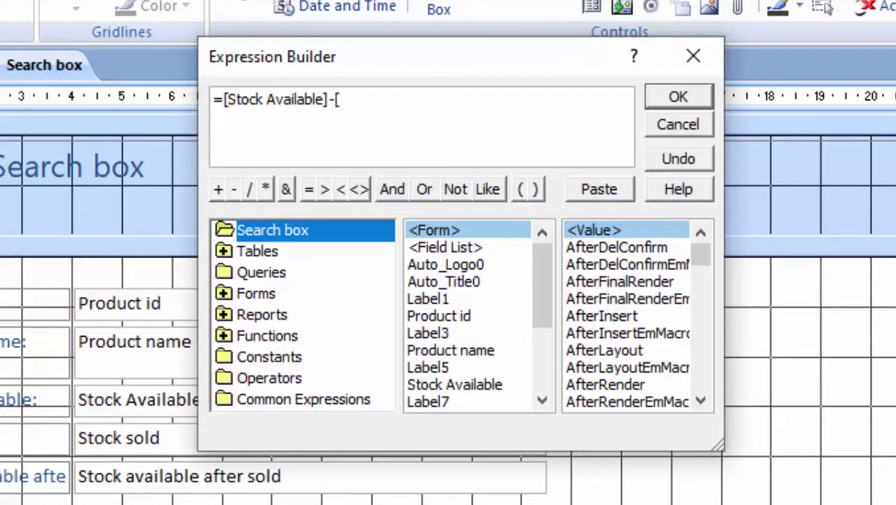
pyautogui.write('S')
pyautogui.write('toc')
pyautogui.write('k ')
pyautogui.write('Stock')
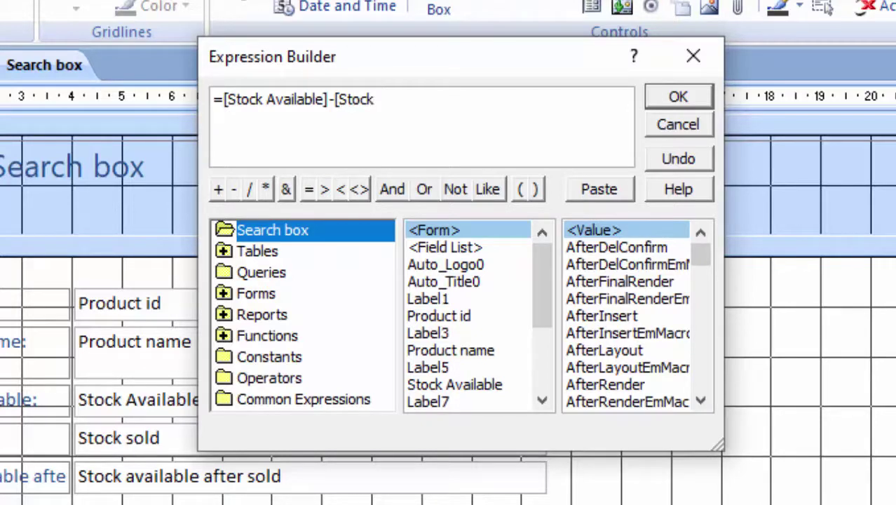
pyautogui.write('so')
pyautogui.write('d')
pyautogui.click(700, 103)
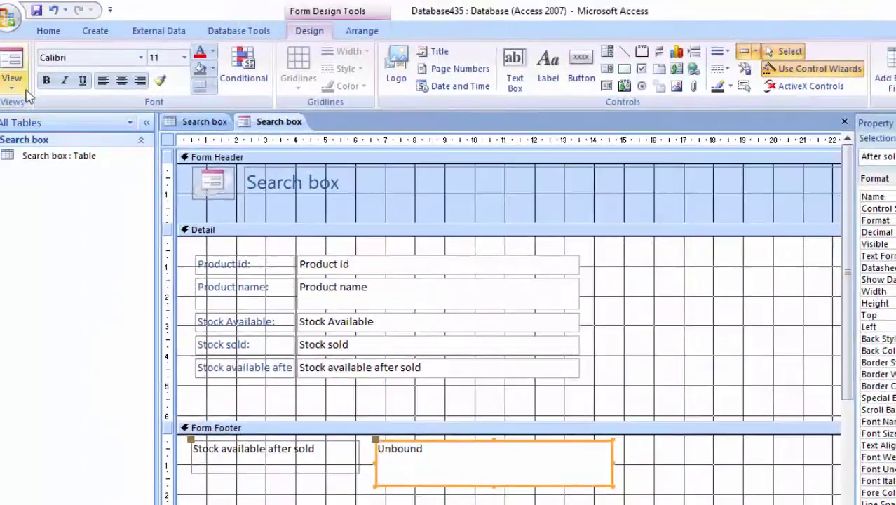
# - In Form View, add a Rice record with 7000 available and 3000 sold, confirming the footer shows 4000
pyautogui.click(13, 67)
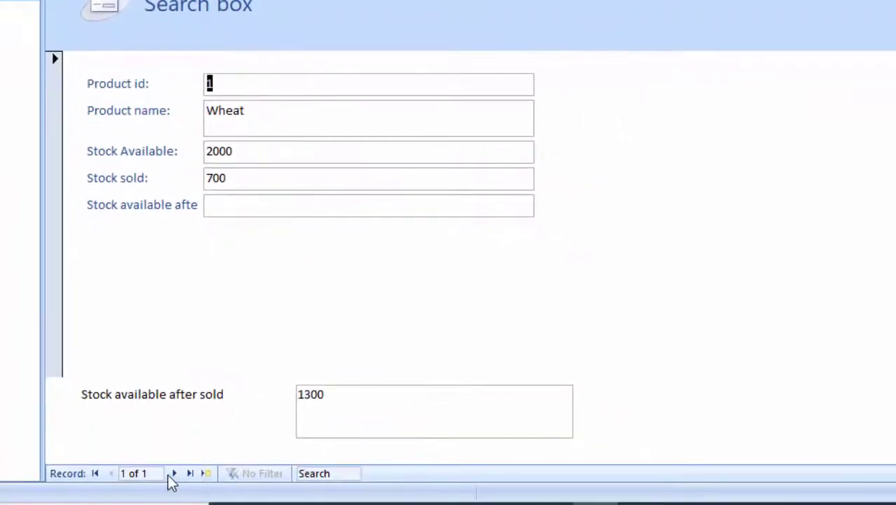
pyautogui.click(175, 474)
pyautogui.click(247, 113)
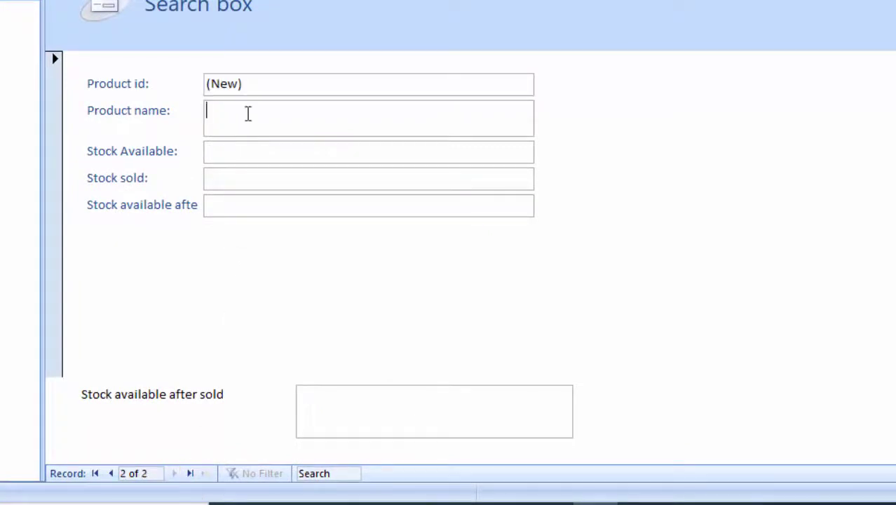
pyautogui.write('R')
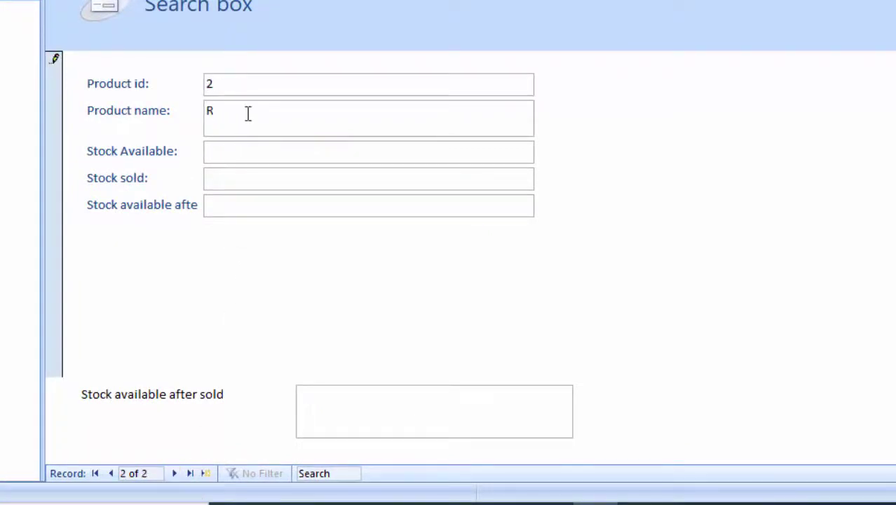
pyautogui.write('ice')
pyautogui.write('000')
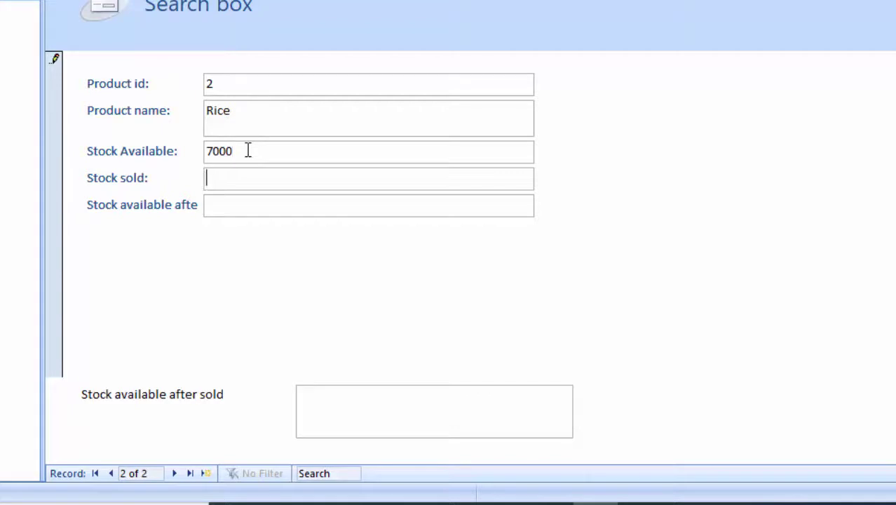
pyautogui.write('00')
pyautogui.write('0')
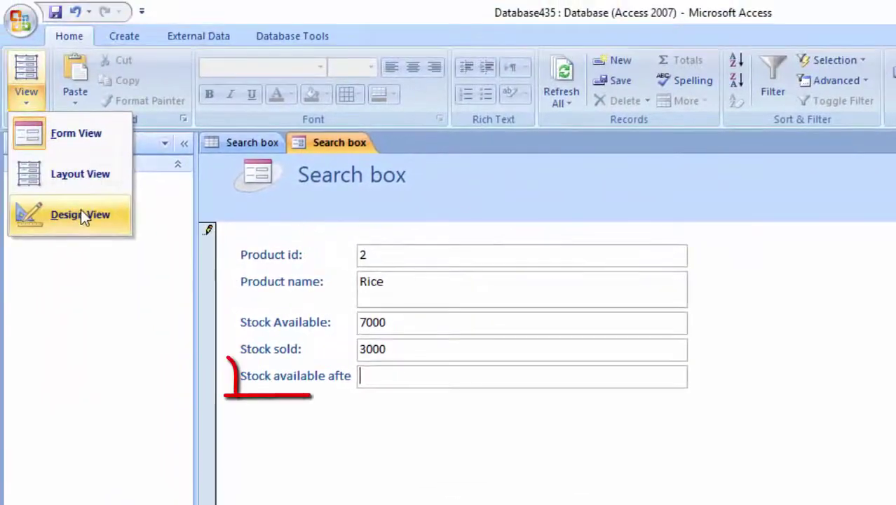
pyautogui.click(81, 209)
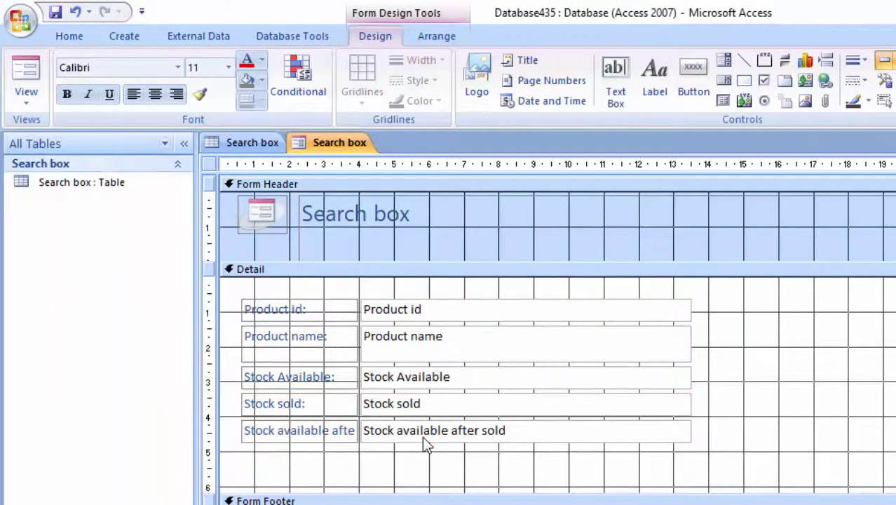
# - Delete the Stock available after sold field and its label from the Detail section, then preview the form
pyautogui.click(423, 436)
pyautogui.press('Delete')
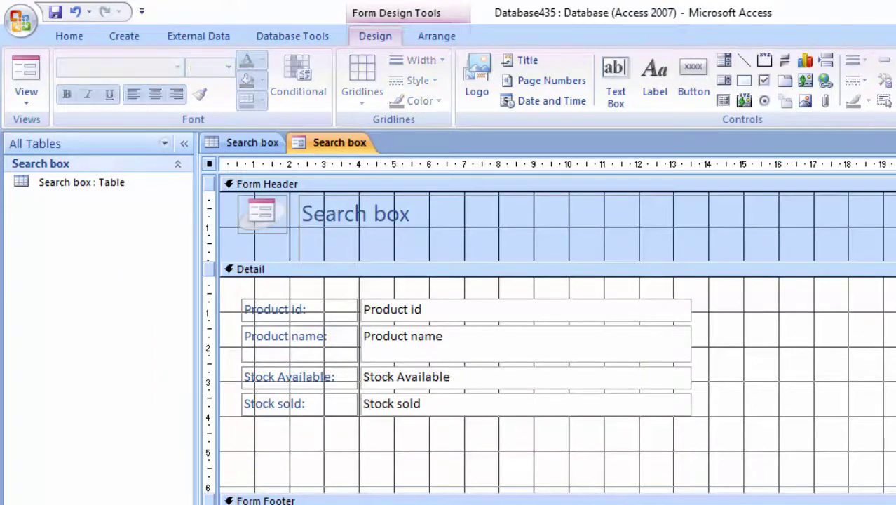
pyautogui.click(25, 70)
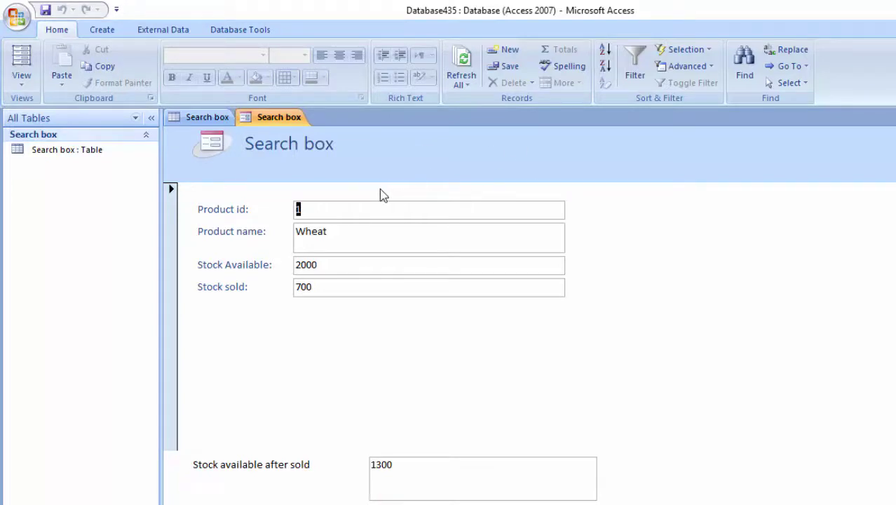
# - Back in Design View, drag the Detail bar down to enlarge the Form Header
pyautogui.click(21, 79)
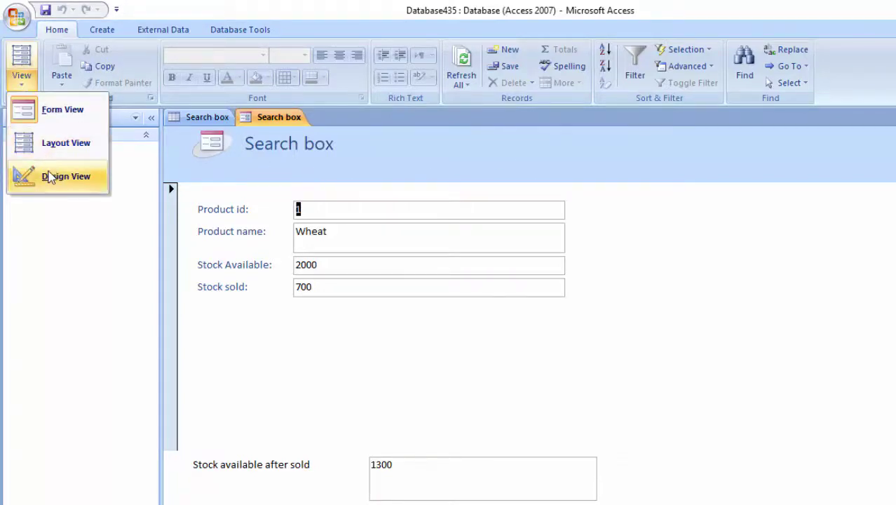
pyautogui.click(49, 177)
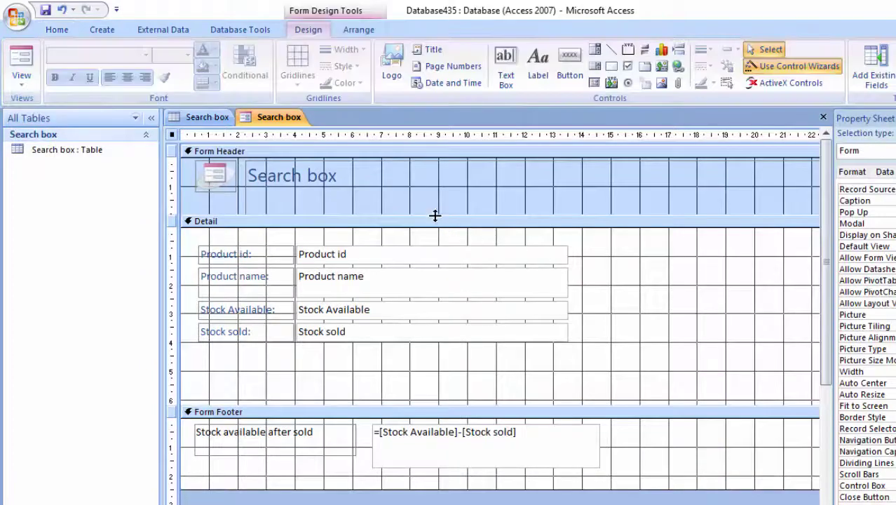
pyautogui.moveTo(435, 215); pyautogui.dragTo(444, 188)
pyautogui.moveTo(433, 214); pyautogui.dragTo(434, 239)
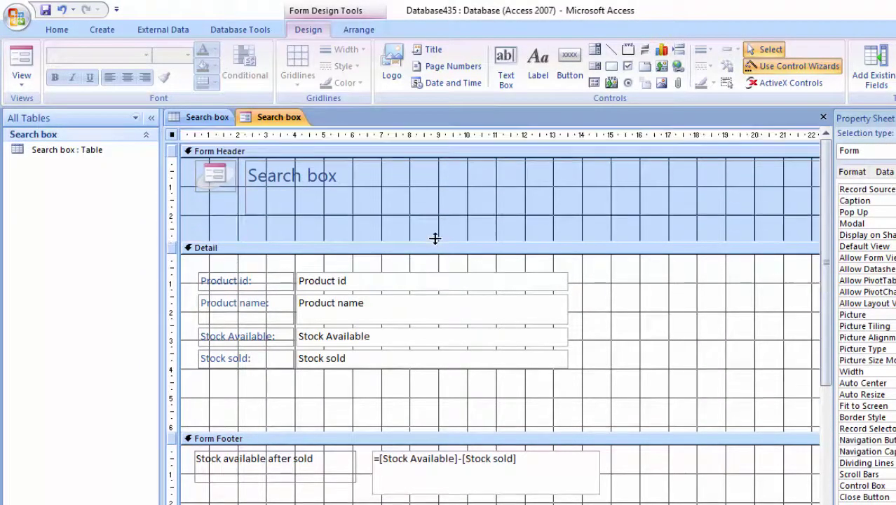
# - Draw a combo box in the Form Header
pyautogui.click(594, 49)
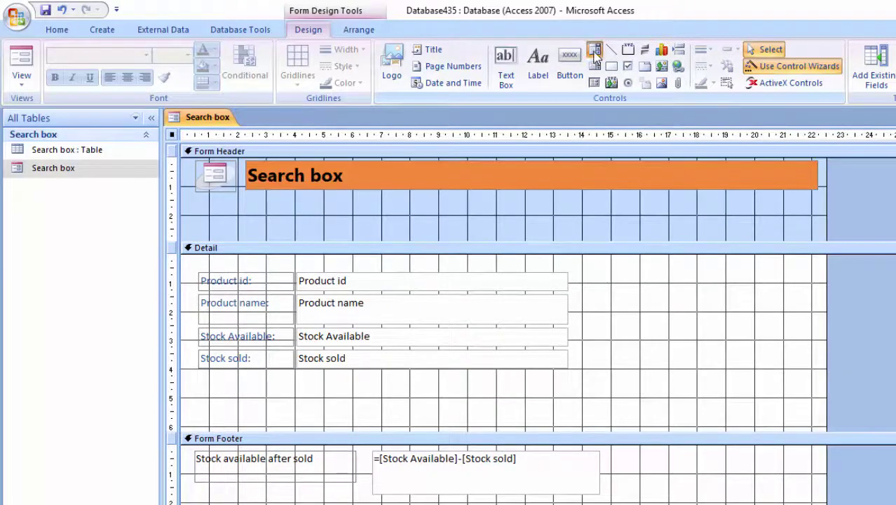
pyautogui.moveTo(364, 201); pyautogui.dragTo(501, 227)
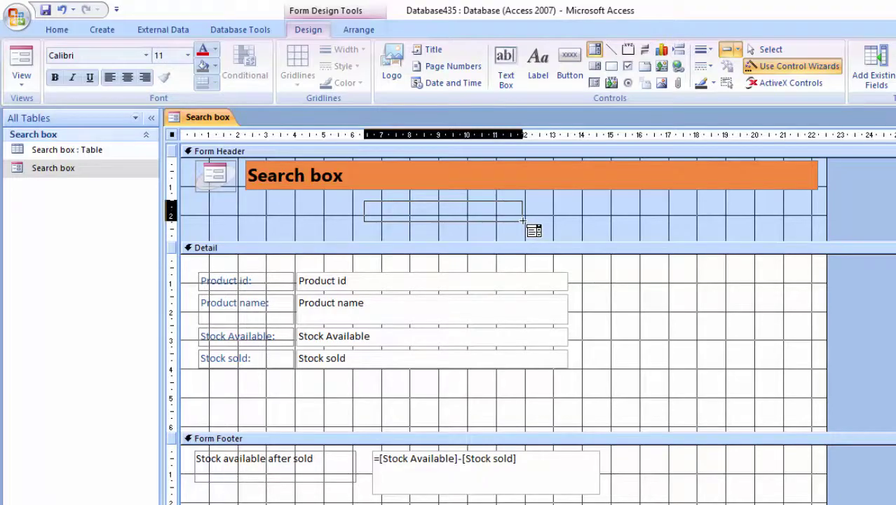
pyautogui.moveTo(501, 227); pyautogui.dragTo(523, 219)
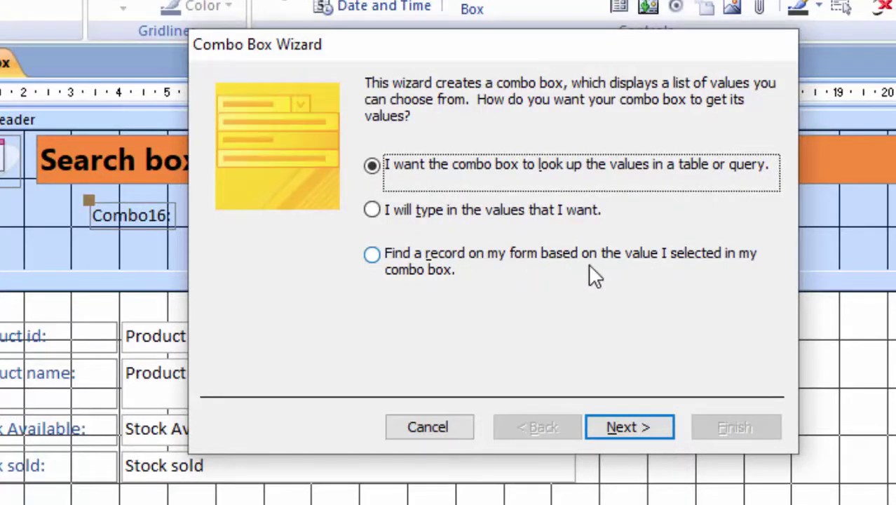
# - Set the combo box to find records by Product id through the wizard, producing the label 'Product id1'
pyautogui.click(692, 269)
pyautogui.click(642, 427)
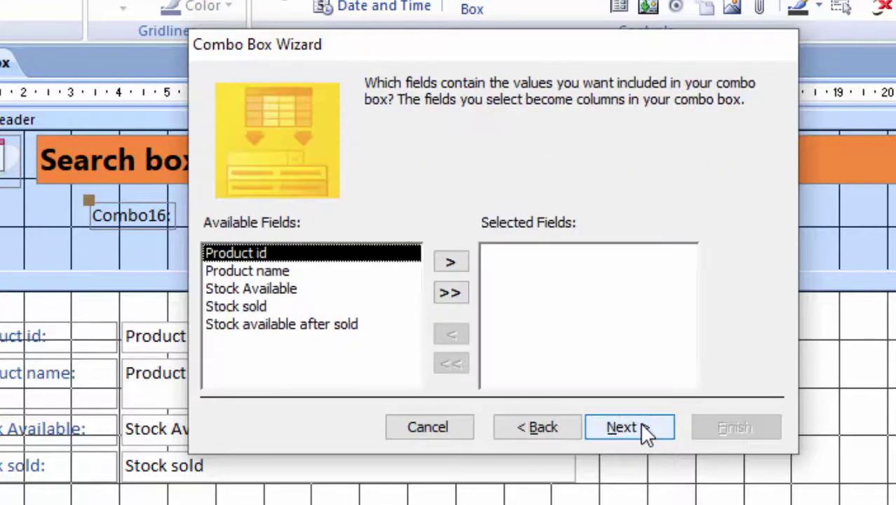
pyautogui.click(452, 263)
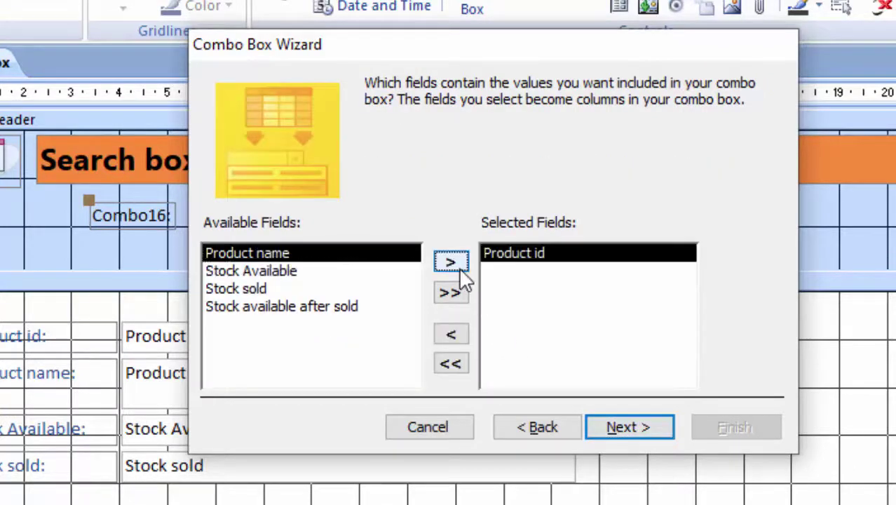
pyautogui.click(642, 432)
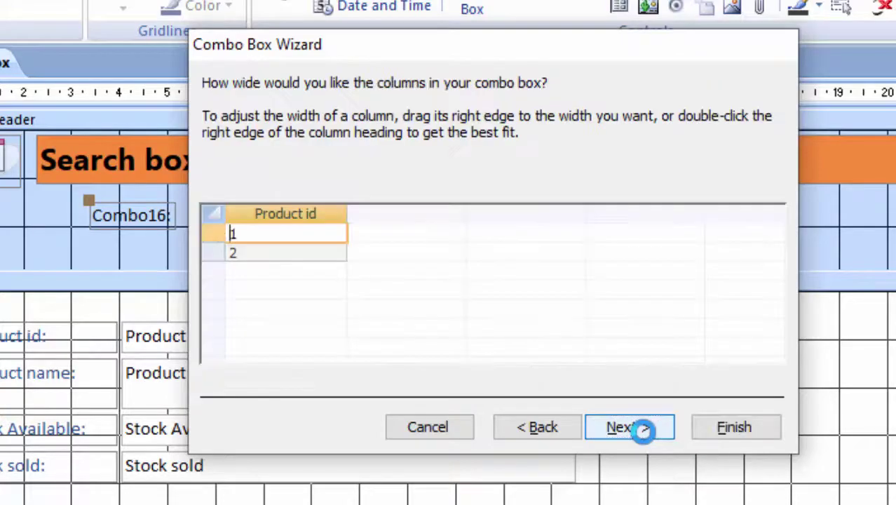
pyautogui.click(643, 430)
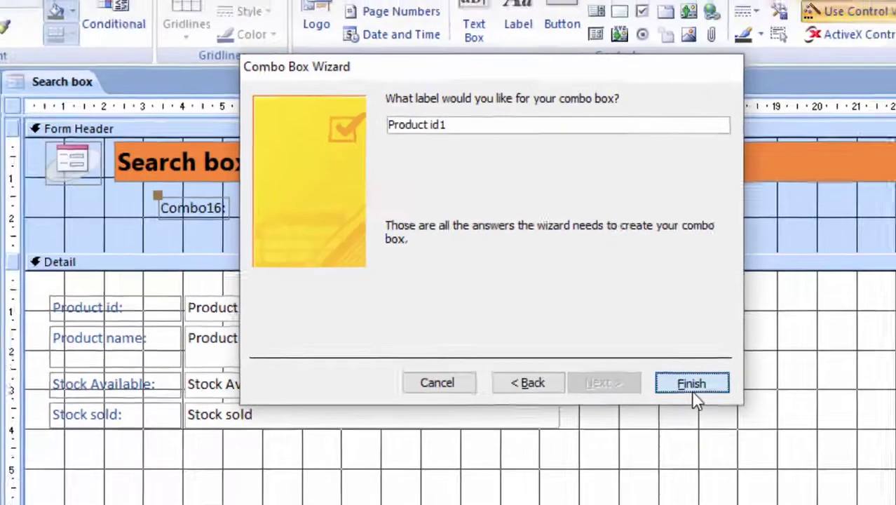
pyautogui.click(722, 435)
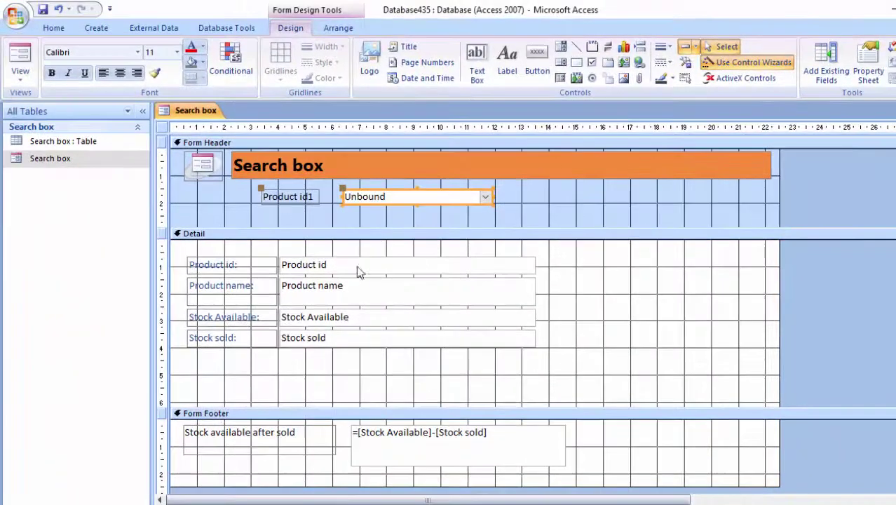
pyautogui.click(307, 199)
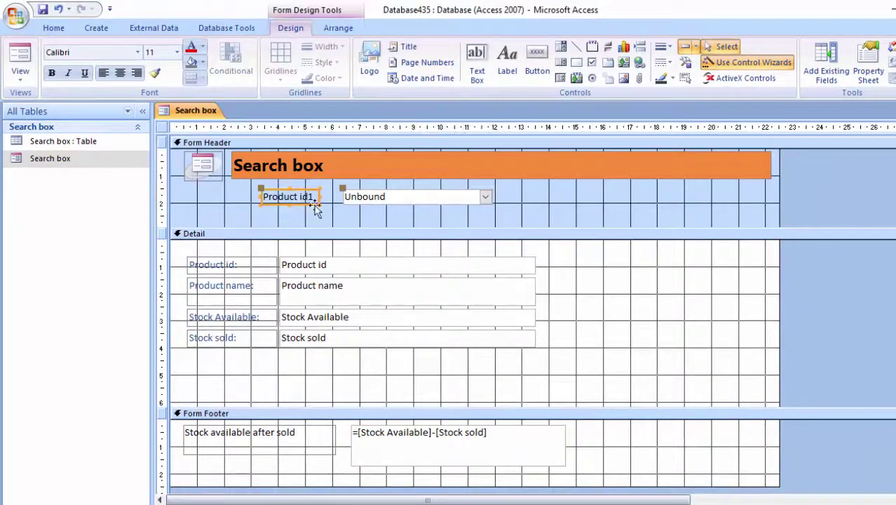
# - Change the label's caption from 'Product id1' to 'Product id' in the Property Sheet
pyautogui.click(869, 62)
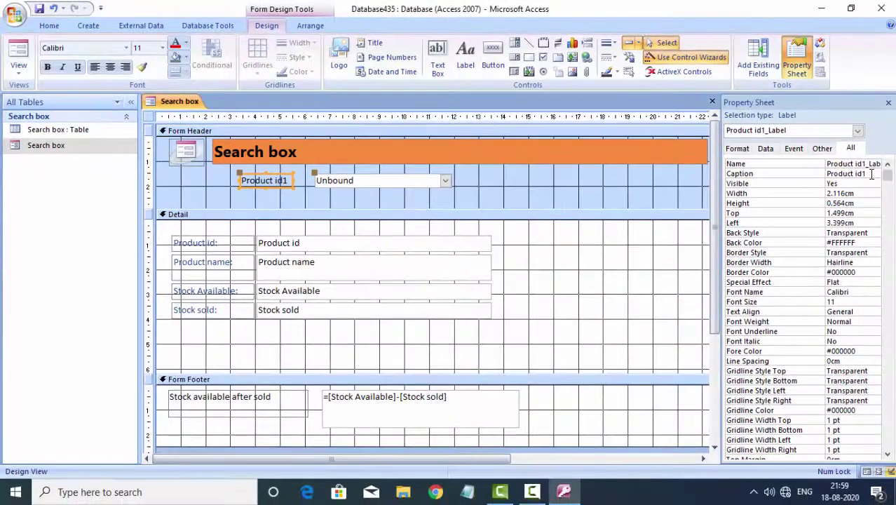
pyautogui.click(869, 174)
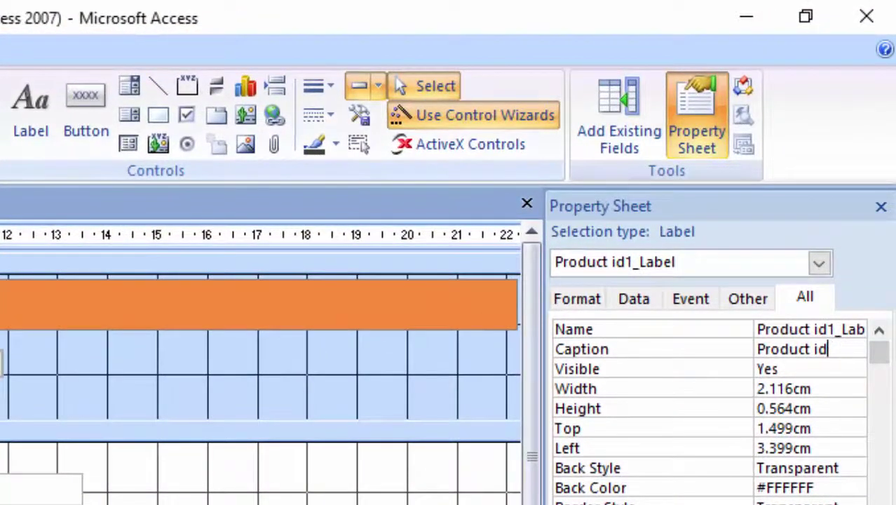
pyautogui.click(837, 329)
pyautogui.press('BackSpace')
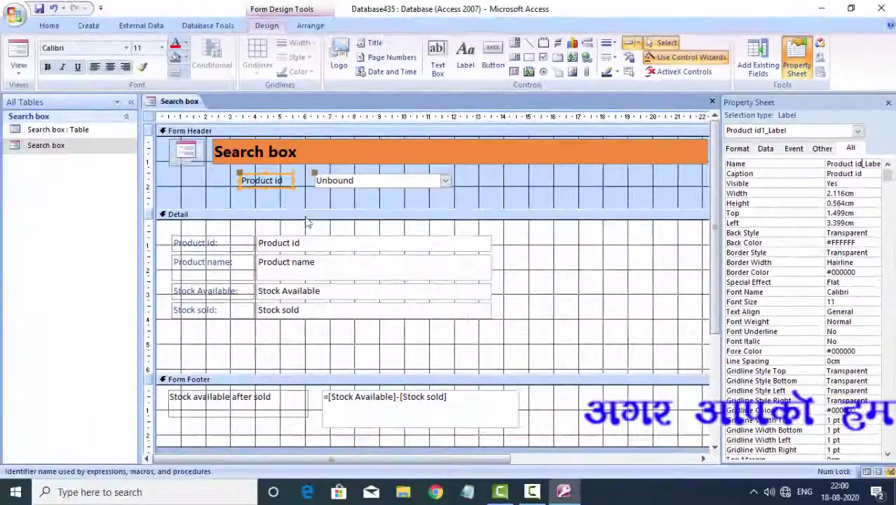
# - Rename the combo box from Combo16 to 'Product id' and switch to Form View
pyautogui.click(354, 185)
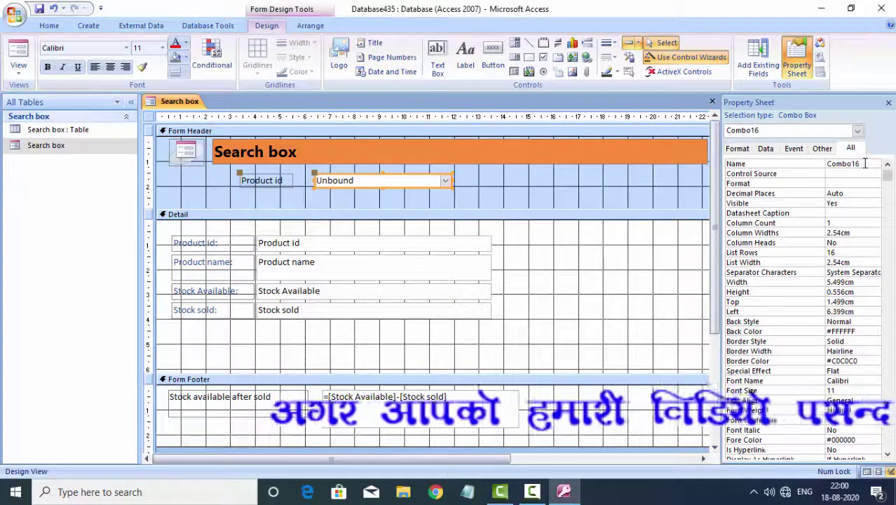
pyautogui.click(727, 163)
pyautogui.write('P')
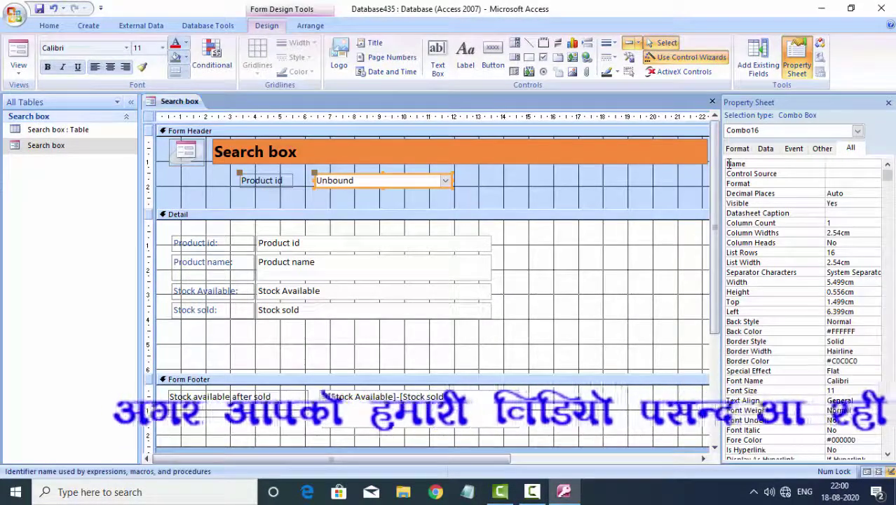
pyautogui.write('rodu')
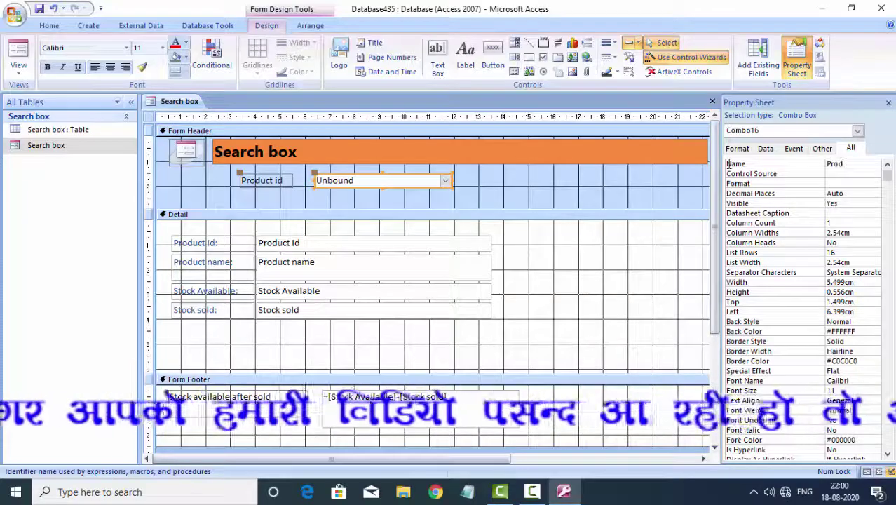
pyautogui.write('ct')
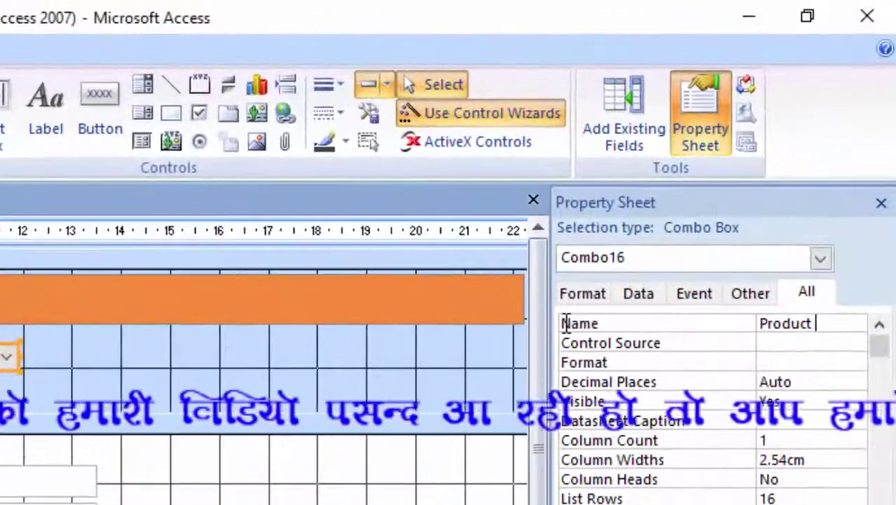
pyautogui.write(' id')
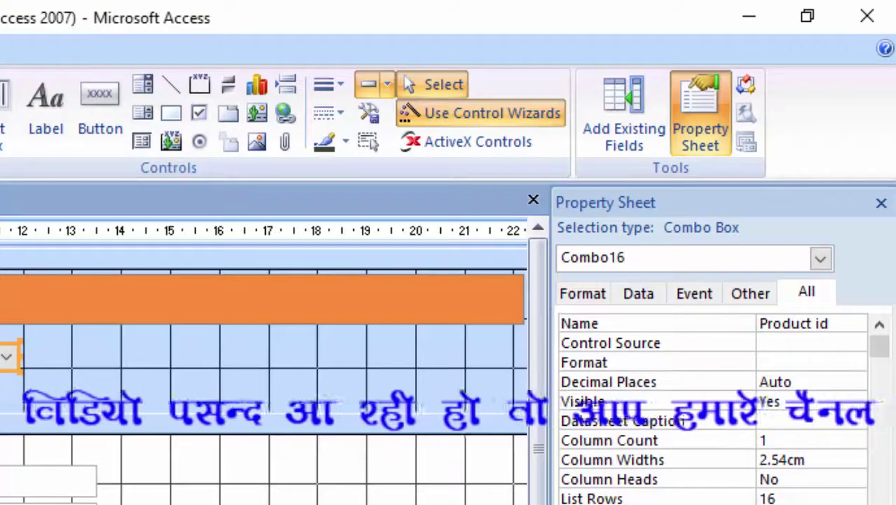
pyautogui.press('F5')
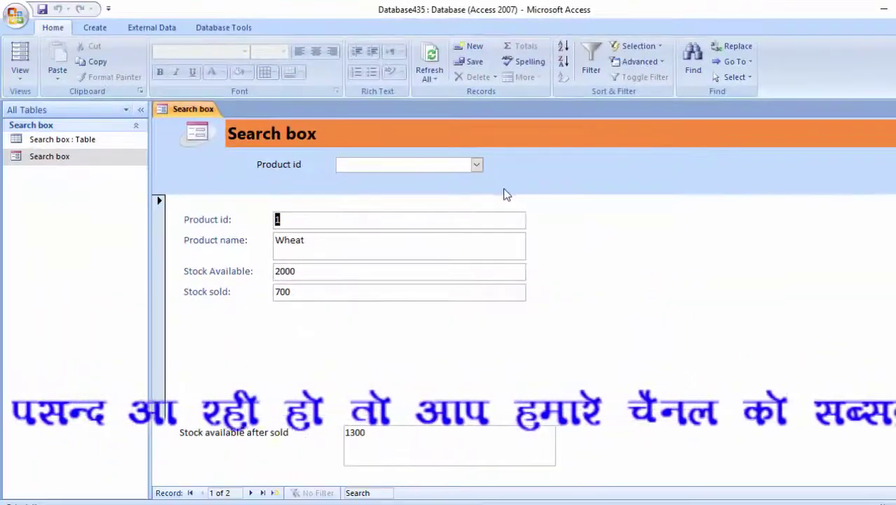
# - Check the Product id dropdown values, then advance to a blank record 3 of 3
pyautogui.click(475, 167)
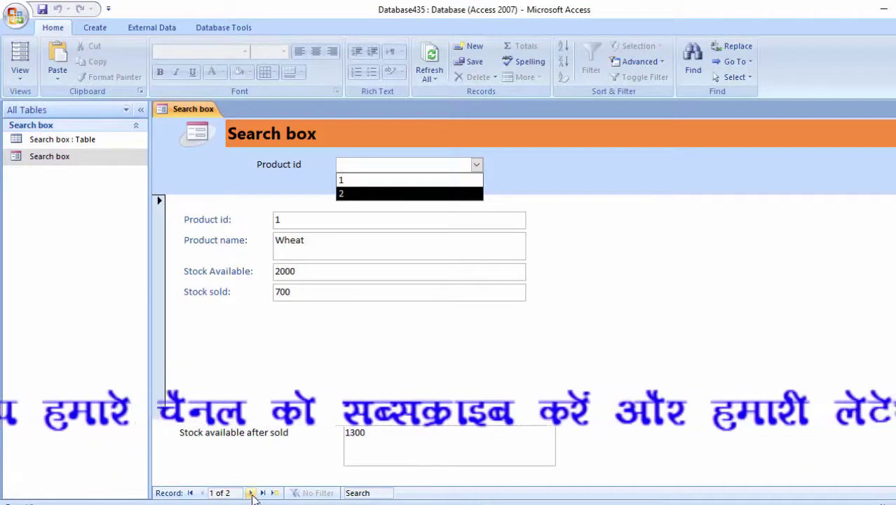
pyautogui.click(251, 494)
pyautogui.click(251, 494)
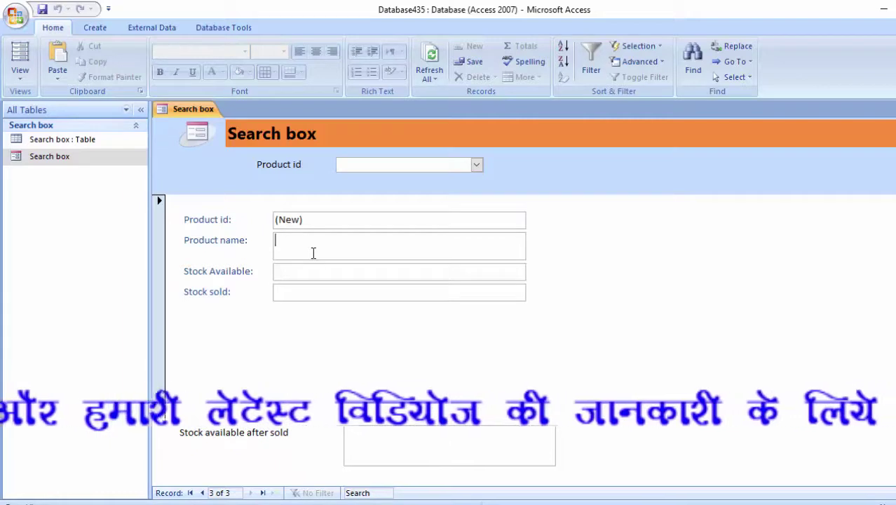
# - Enter Besan with 500 stock available and 120 sold, giving 380 remaining in the footer
pyautogui.write('B')
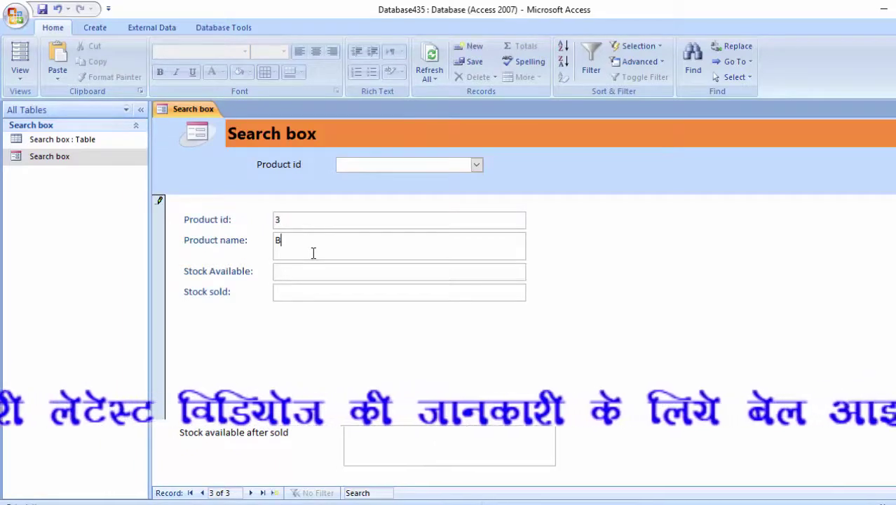
pyautogui.write('esan')
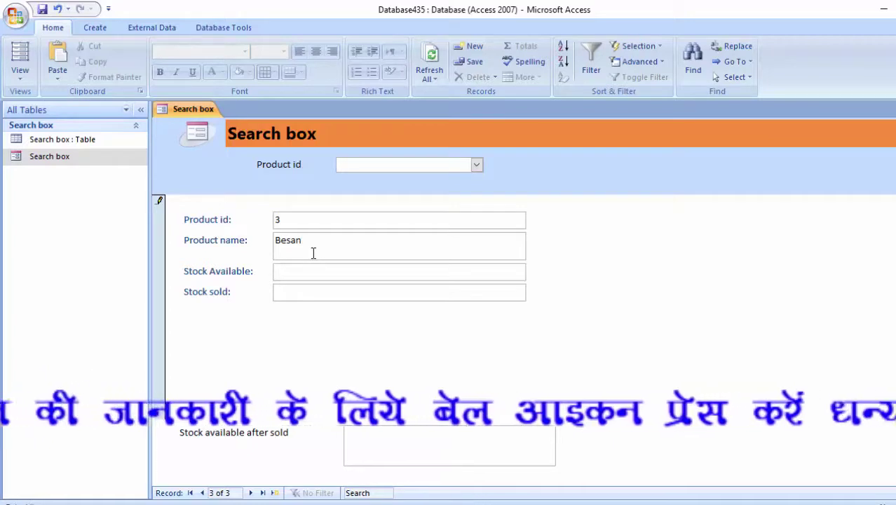
pyautogui.press('Tab')
pyautogui.write('500')
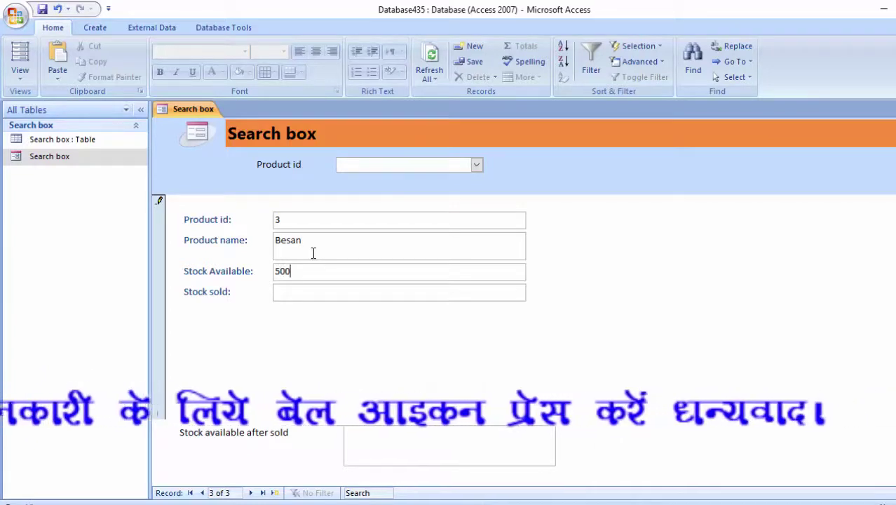
pyautogui.press('Tab')
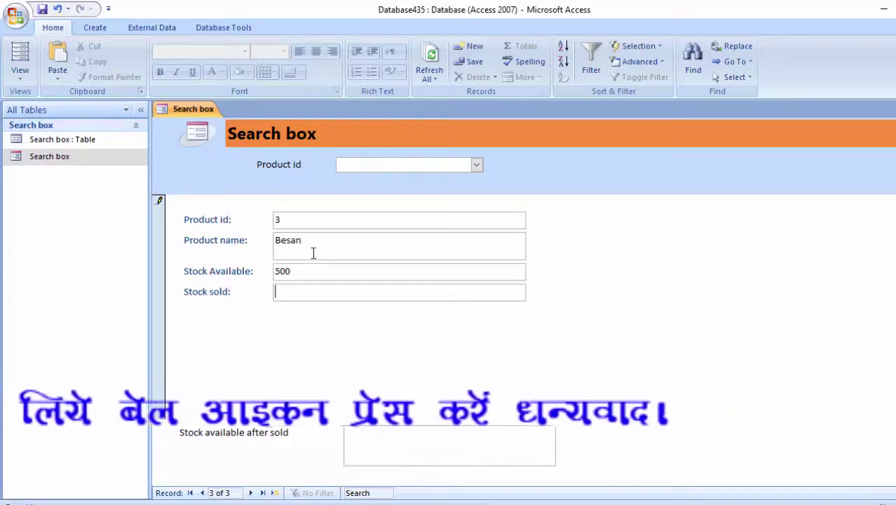
pyautogui.write('1')
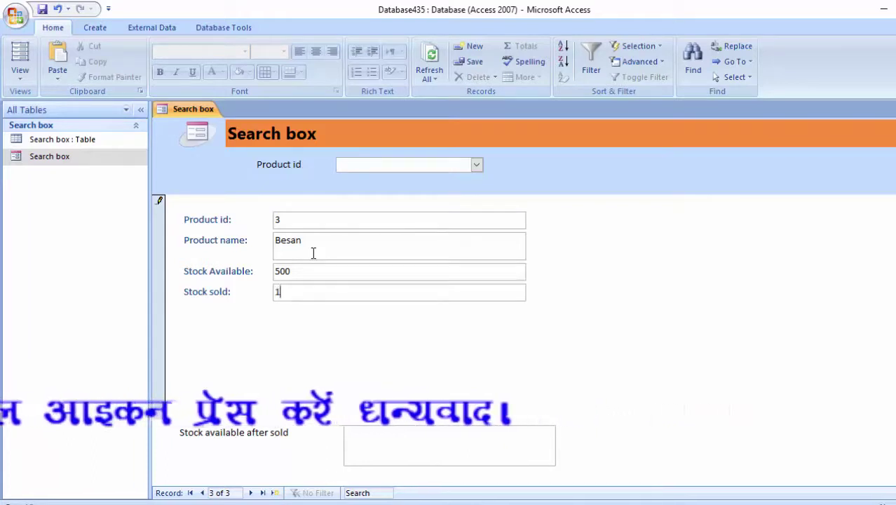
pyautogui.write('20')
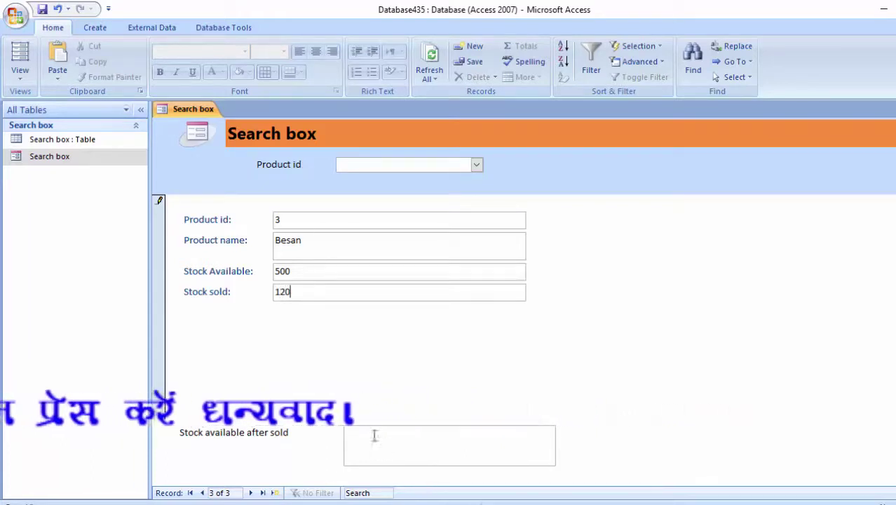
pyautogui.click(382, 445)
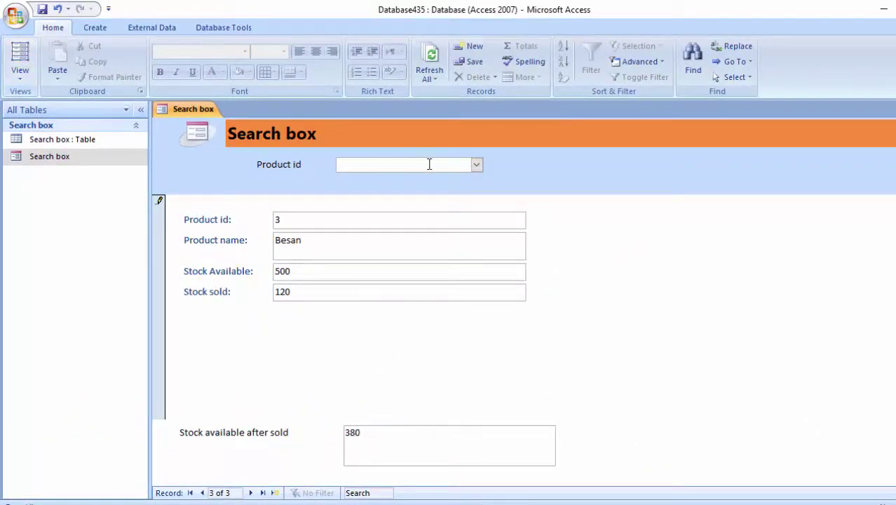
# - Save the Besan record, then close and reopen the Search box form
pyautogui.click(43, 9)
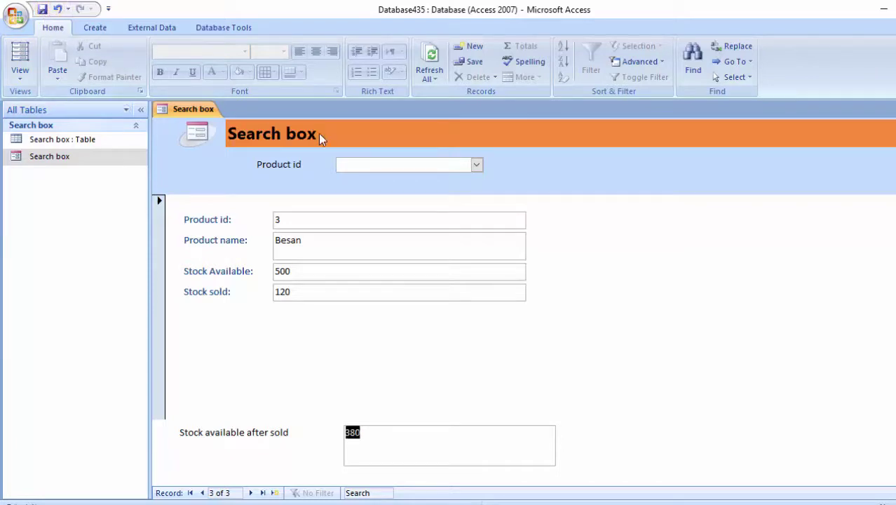
pyautogui.click(476, 166)
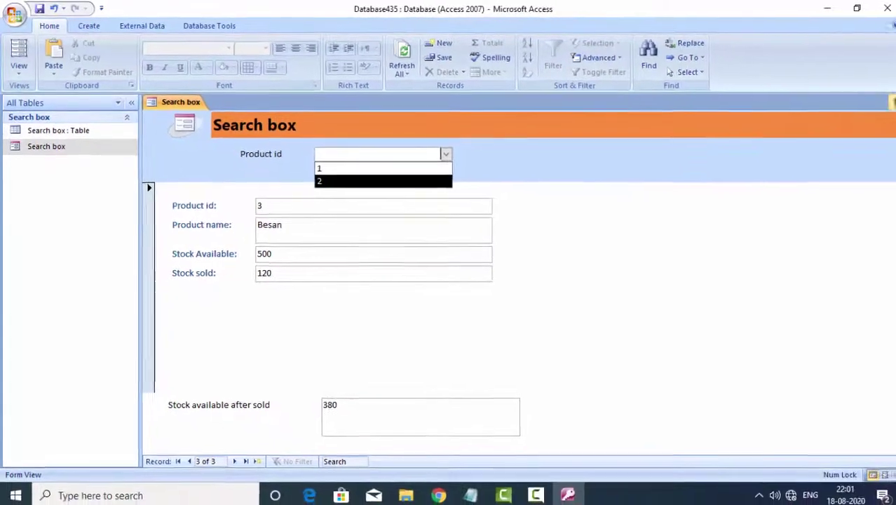
pyautogui.click(889, 103)
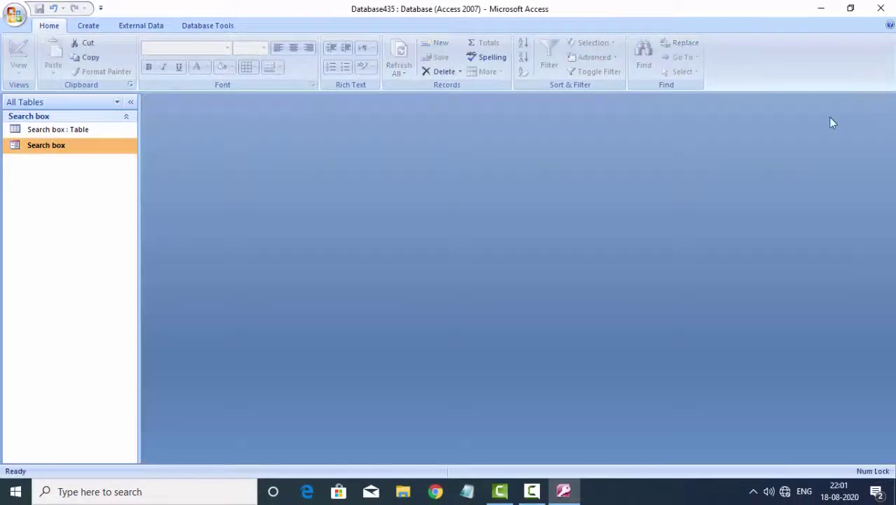
pyautogui.doubleClick(78, 150)
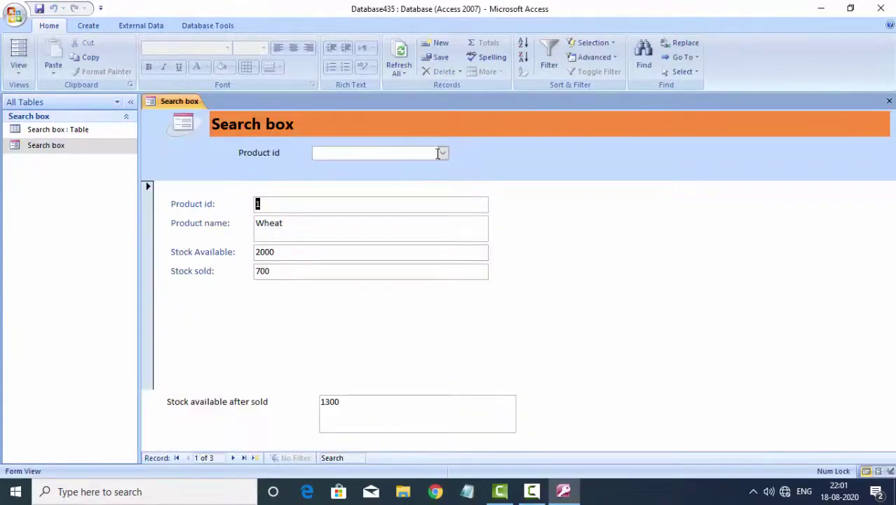
# - Look up product 3 (Besan) and then product 1 (Wheat) from the Product id combo box
pyautogui.click(441, 153)
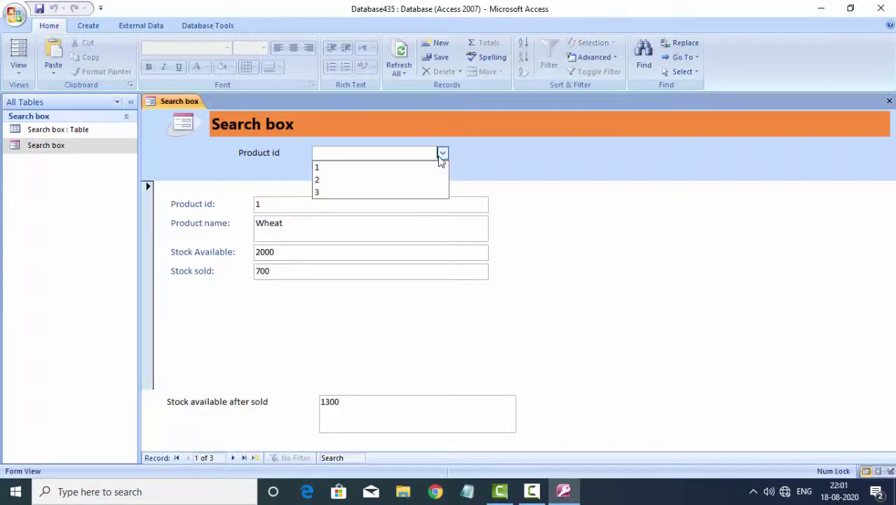
pyautogui.click(383, 192)
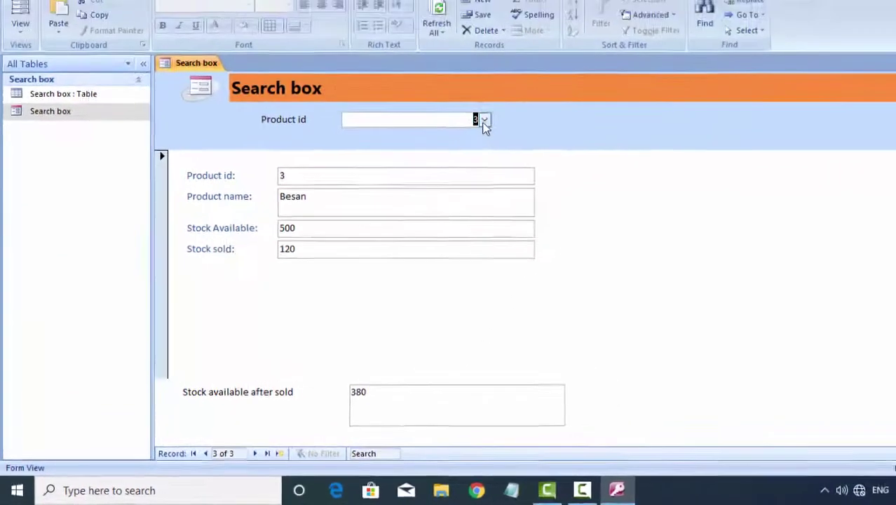
pyautogui.click(484, 120)
pyautogui.click(463, 138)
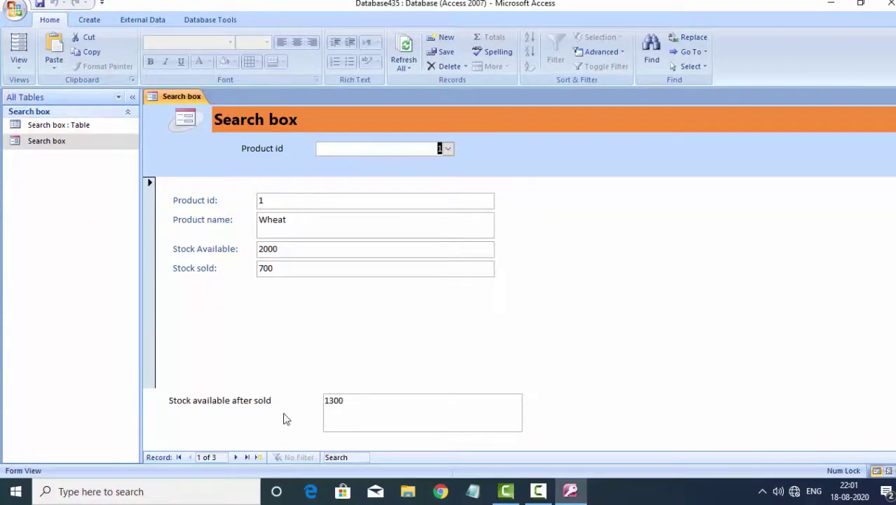
# - Step through the records to a fresh blank record 4 of 4
pyautogui.click(236, 457)
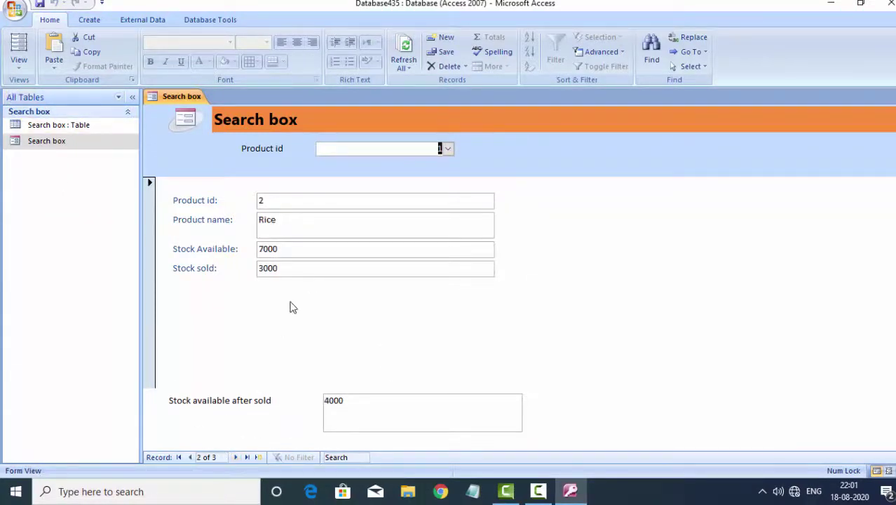
pyautogui.click(236, 457)
pyautogui.click(238, 457)
# - Enter Sugar as product 4 with its stock figures
pyautogui.click(327, 219)
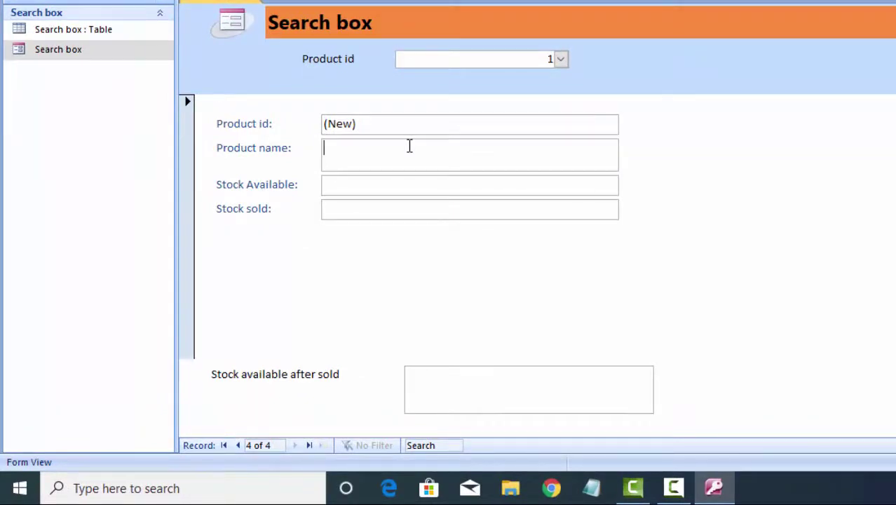
pyautogui.write('Sugar')
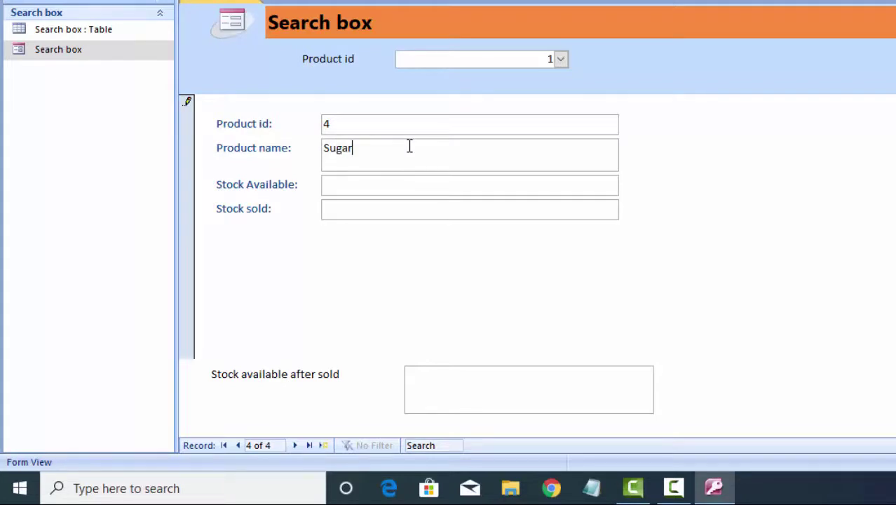
pyautogui.press('Tab')
pyautogui.press('Tab')
pyautogui.press('Tab')
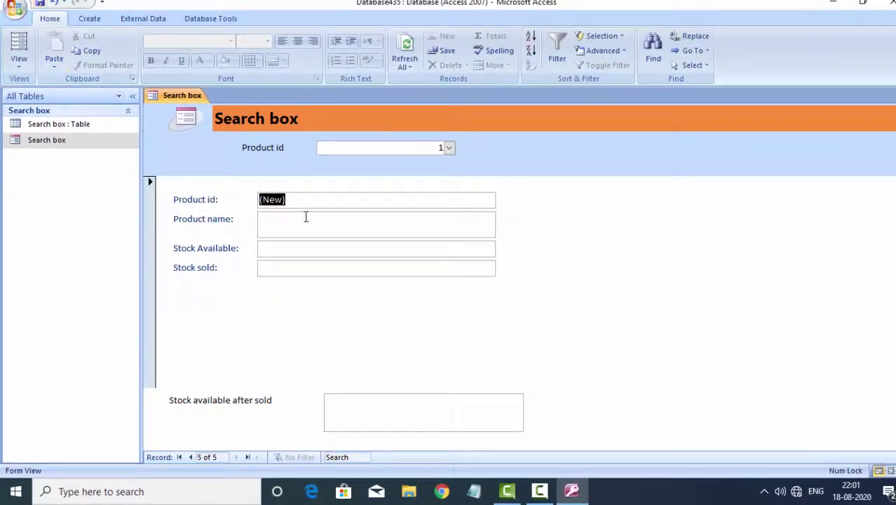
# - Add Apple juice as product 5 with 100 available and 50 sold, then close the form
pyautogui.click(303, 219)
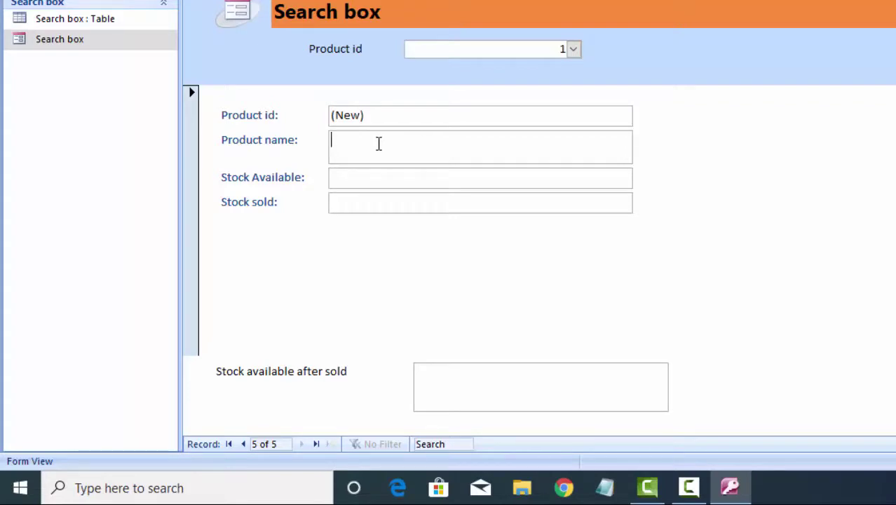
pyautogui.write('Appl')
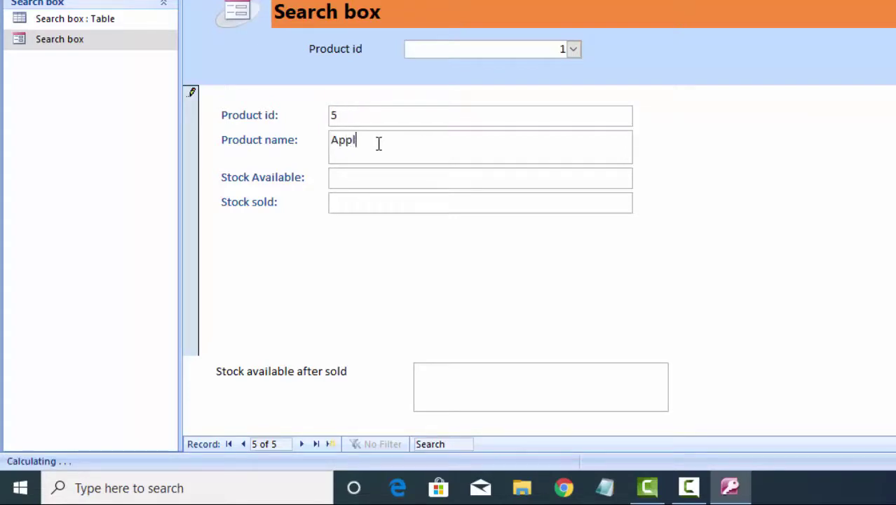
pyautogui.write('e juice')
pyautogui.click(406, 177)
pyautogui.write('100')
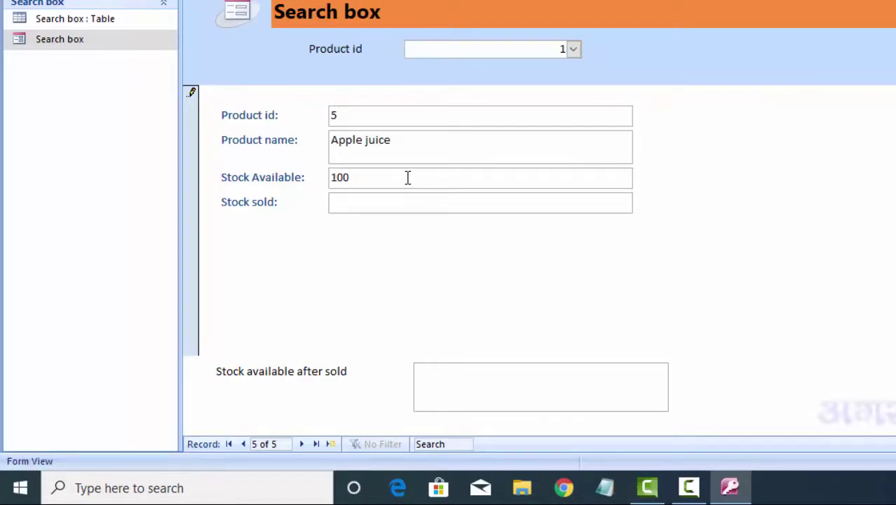
pyautogui.press('Tab')
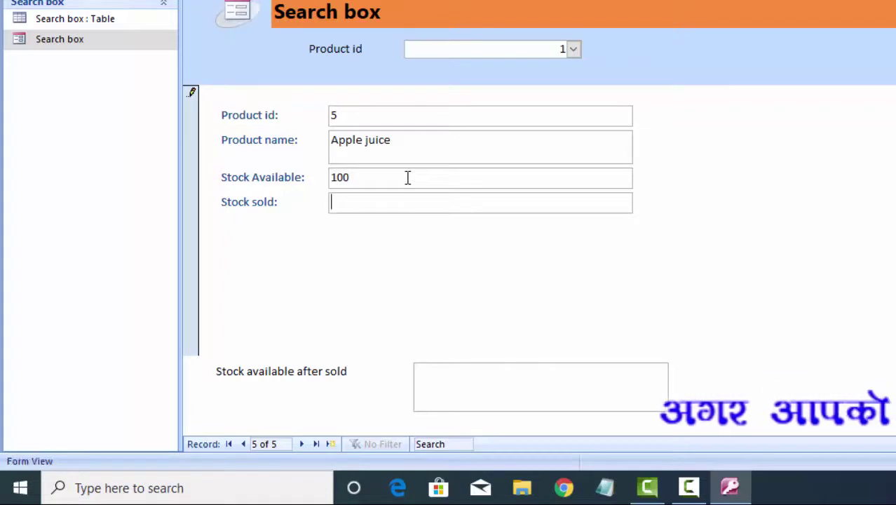
pyautogui.write('50')
pyautogui.press('Tab')
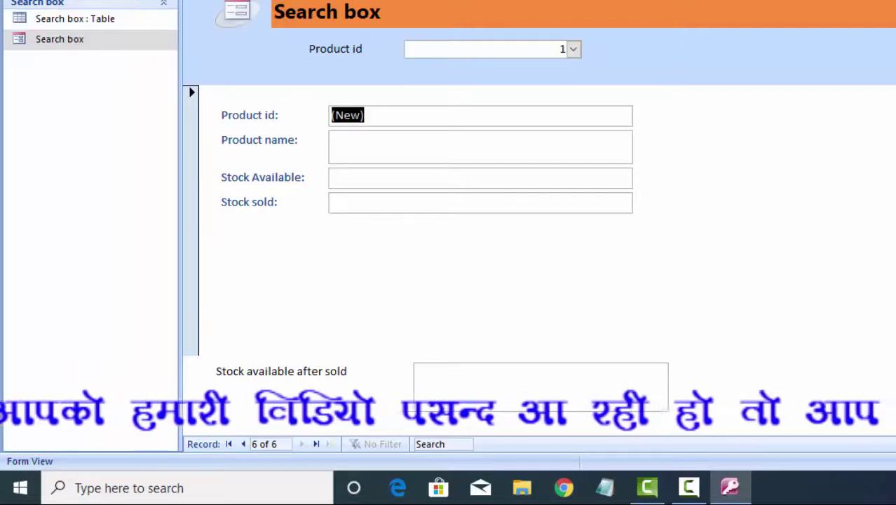
pyautogui.hotkey('ctrl', 'F4')
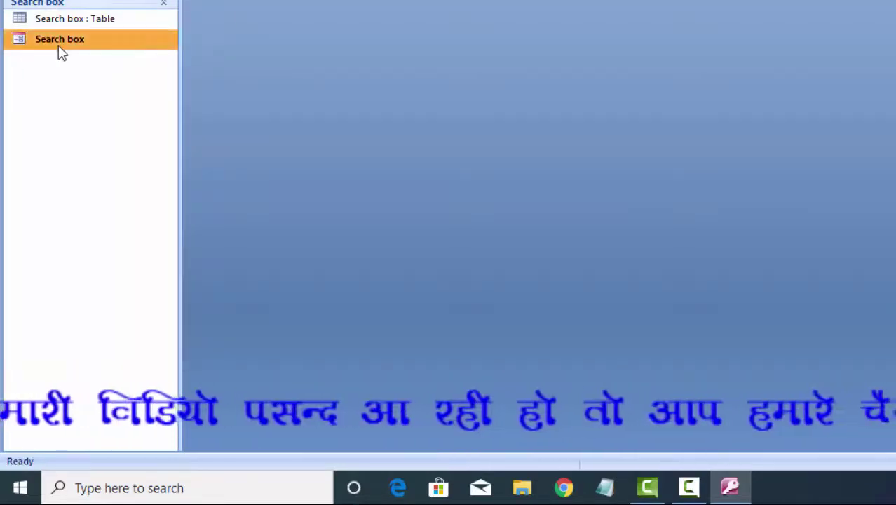
# - Reopen the Search box form and look up product 5, Apple juice, then product 3, Besan
pyautogui.doubleClick(59, 46)
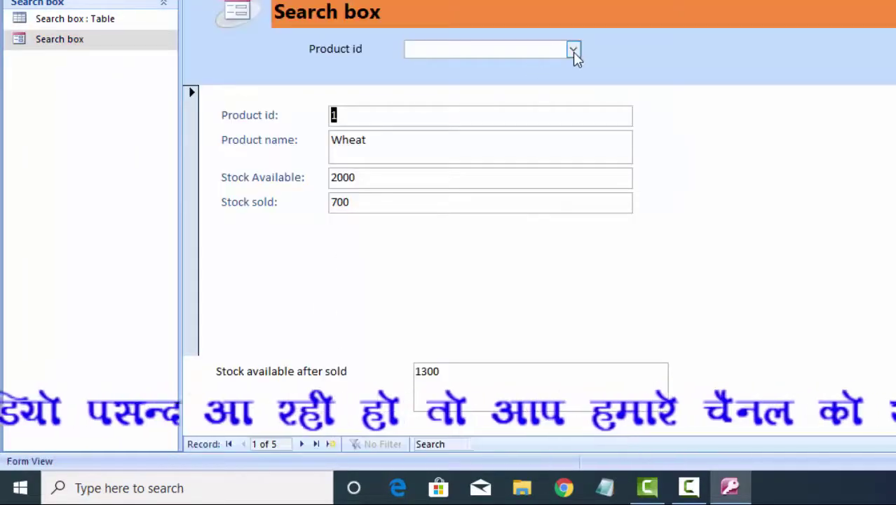
pyautogui.click(572, 49)
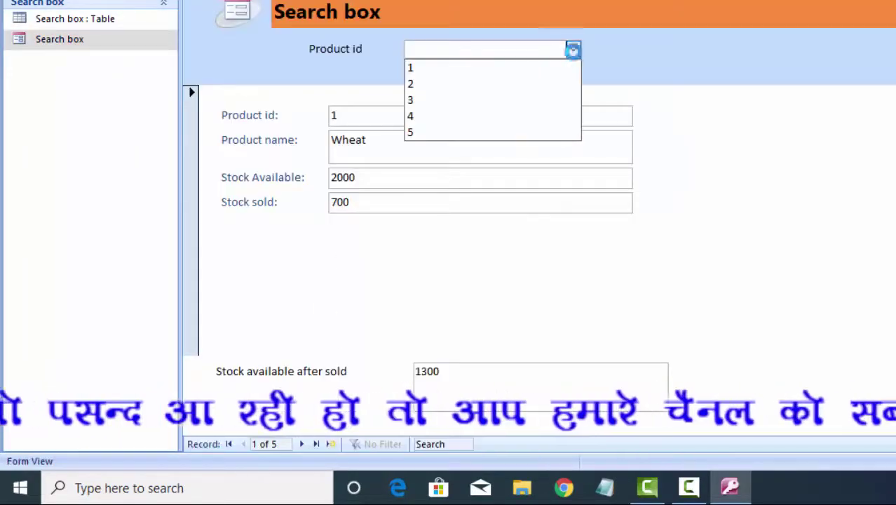
pyautogui.click(483, 133)
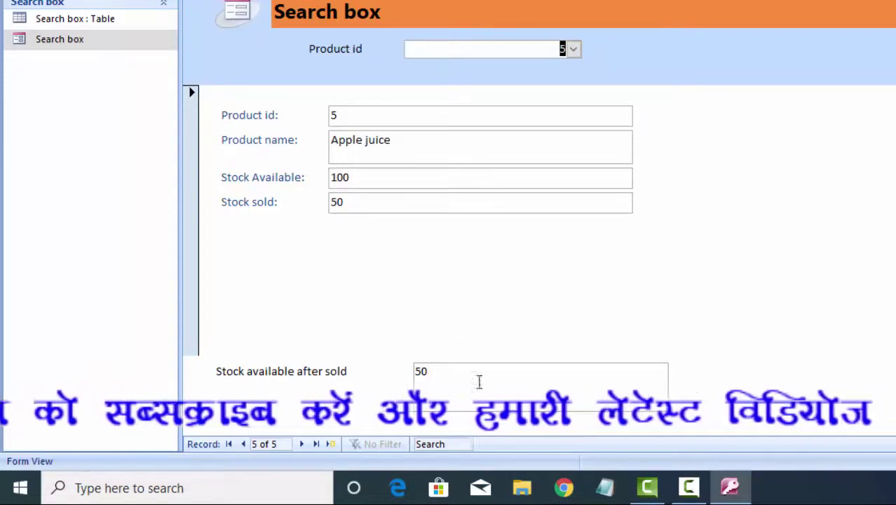
pyautogui.click(574, 49)
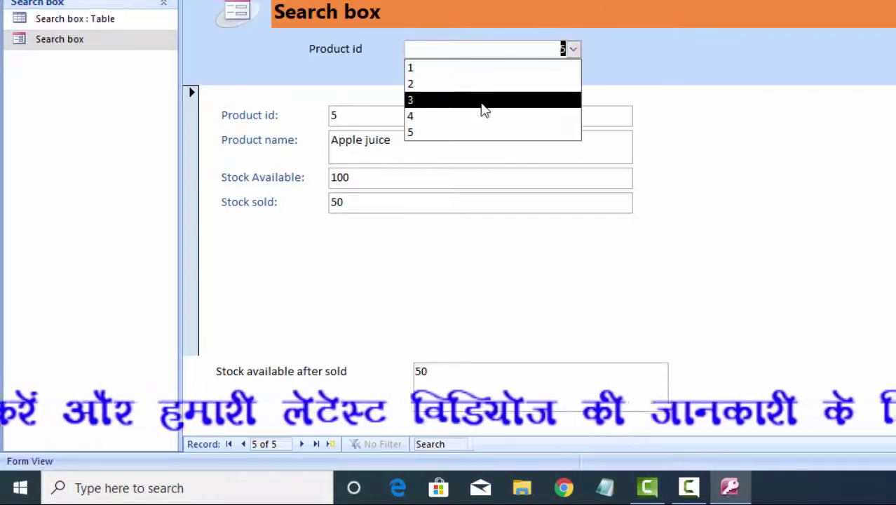
pyautogui.click(484, 102)
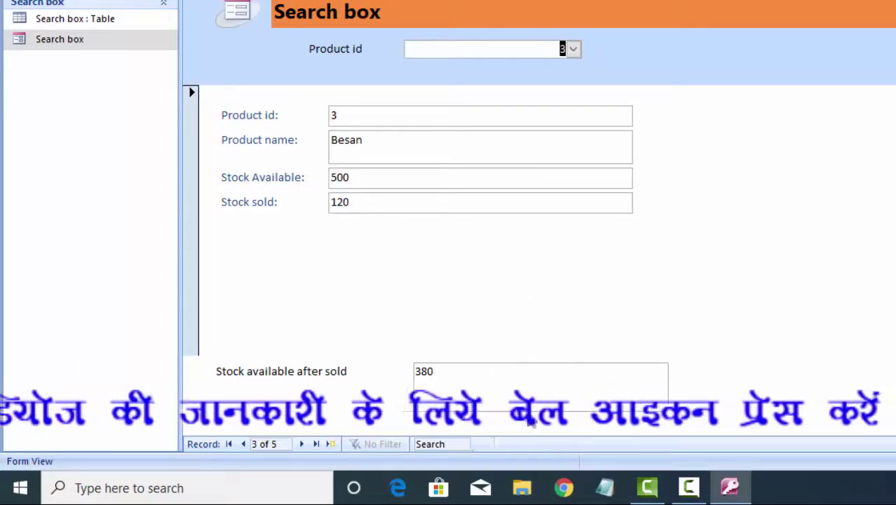
# - In Design View, fill the footer's stock-after-sold box with yellow, then return to Form View
pyautogui.click(62, 4)
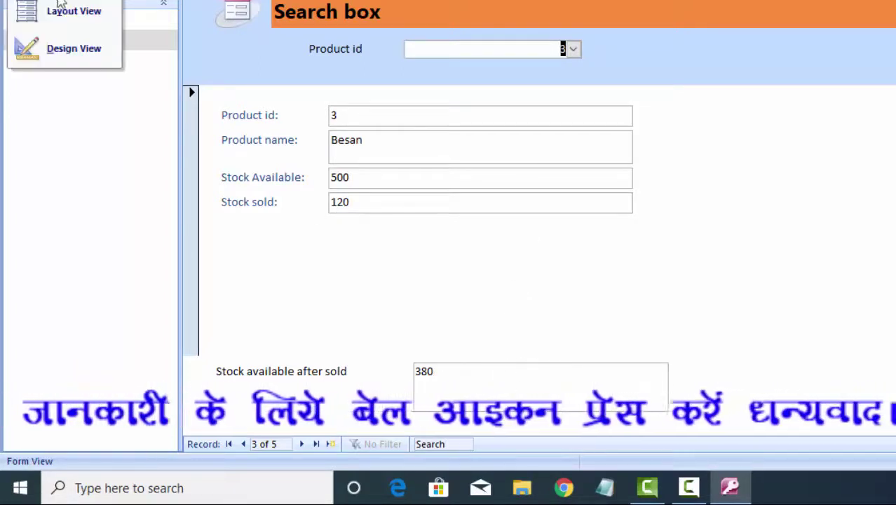
pyautogui.click(70, 46)
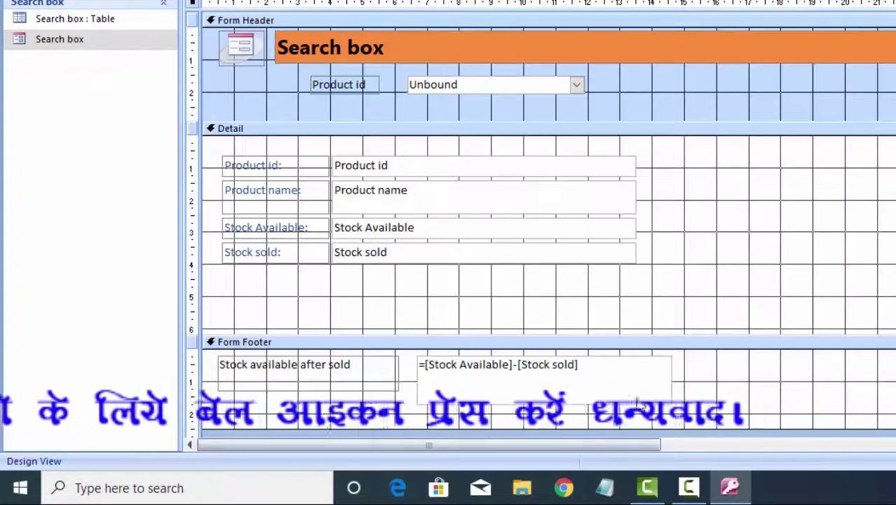
pyautogui.click(633, 401)
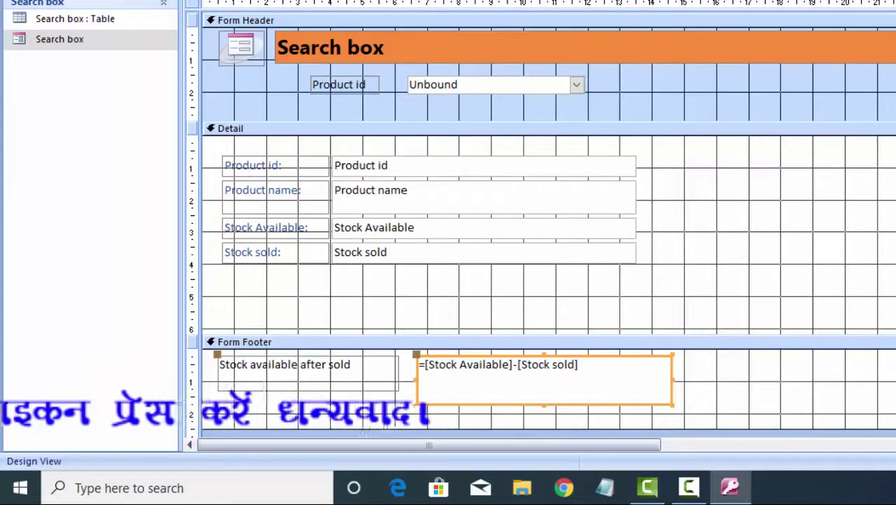
pyautogui.click(228, 2)
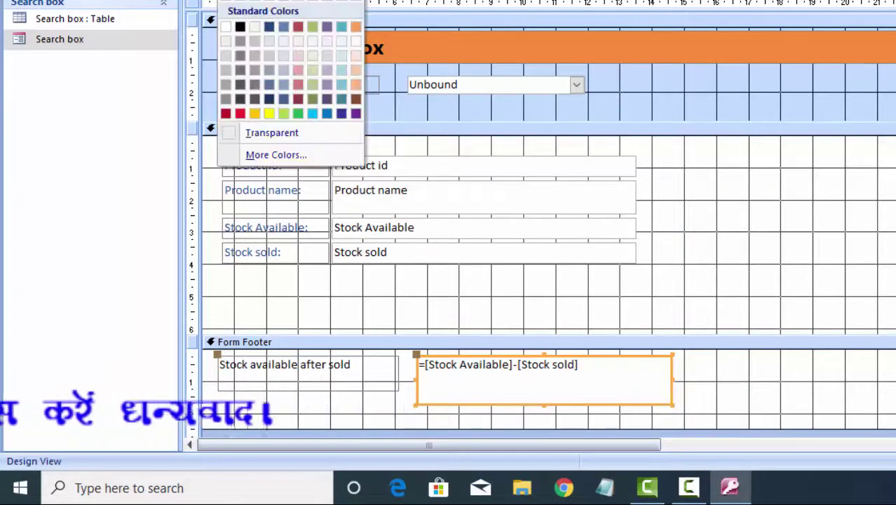
pyautogui.click(271, 114)
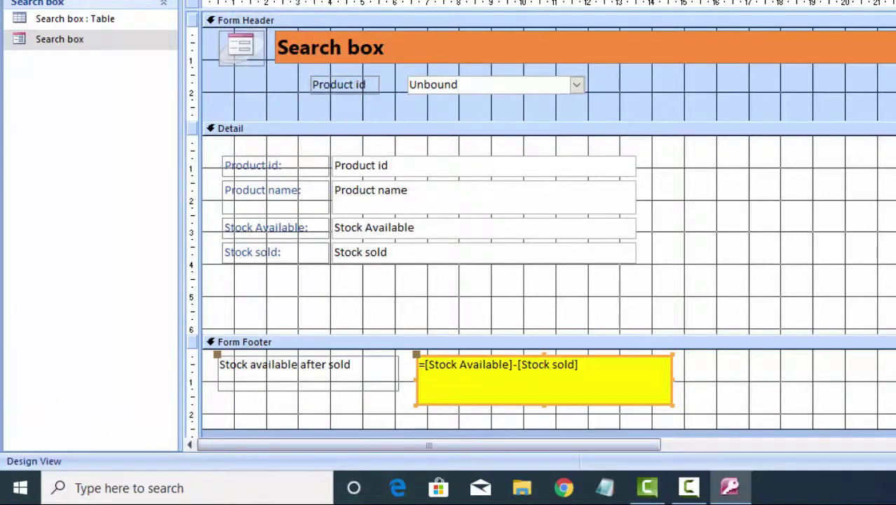
pyautogui.press('F5')
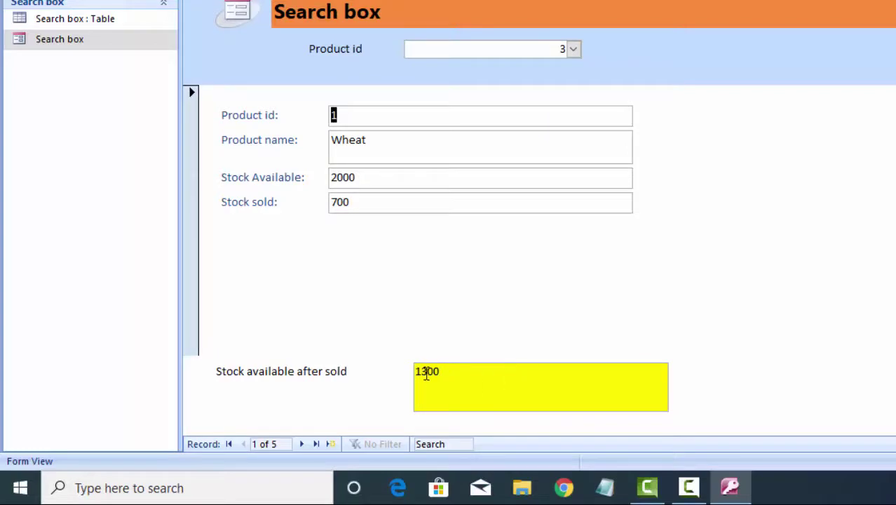
# - Choose product 4 in the Product id lookup to show Sugar: 500 available, 30 sold, 470 remaining
pyautogui.click(573, 49)
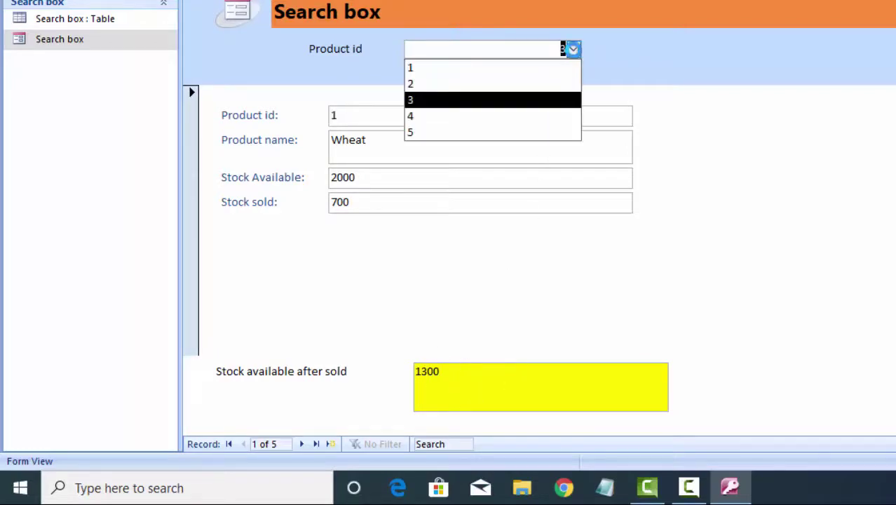
pyautogui.click(482, 124)
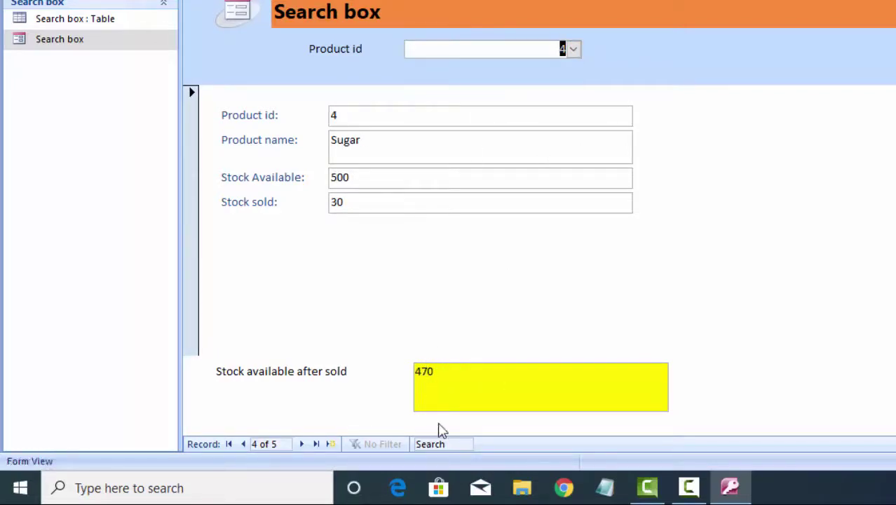